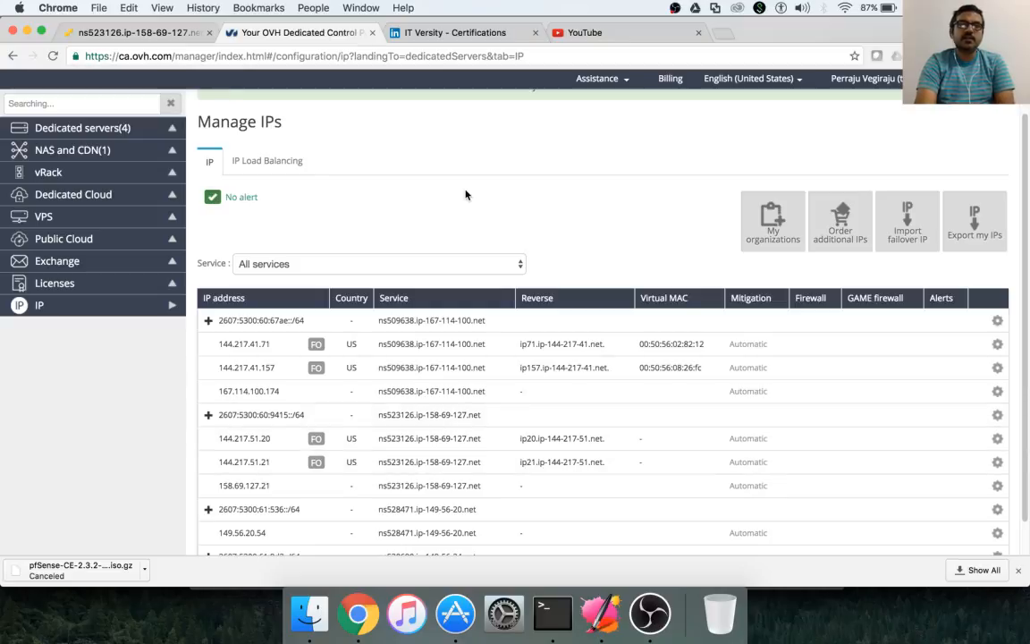
- Open the ESXi host's networking configuration and review its port groups and virtual switches against the OVH IP list
left_click(118, 38)
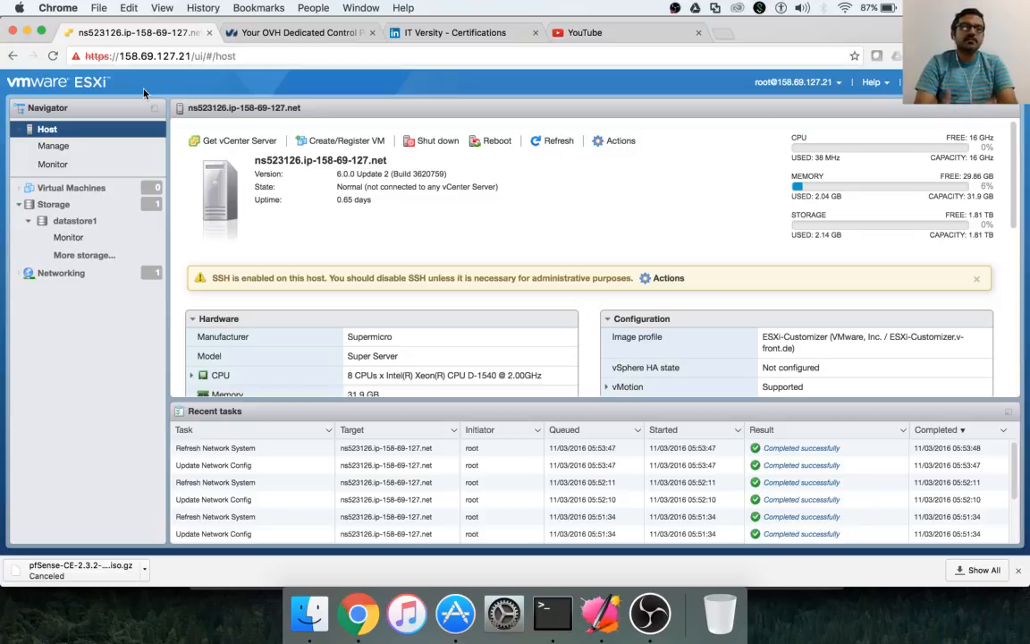
left_click(64, 277)
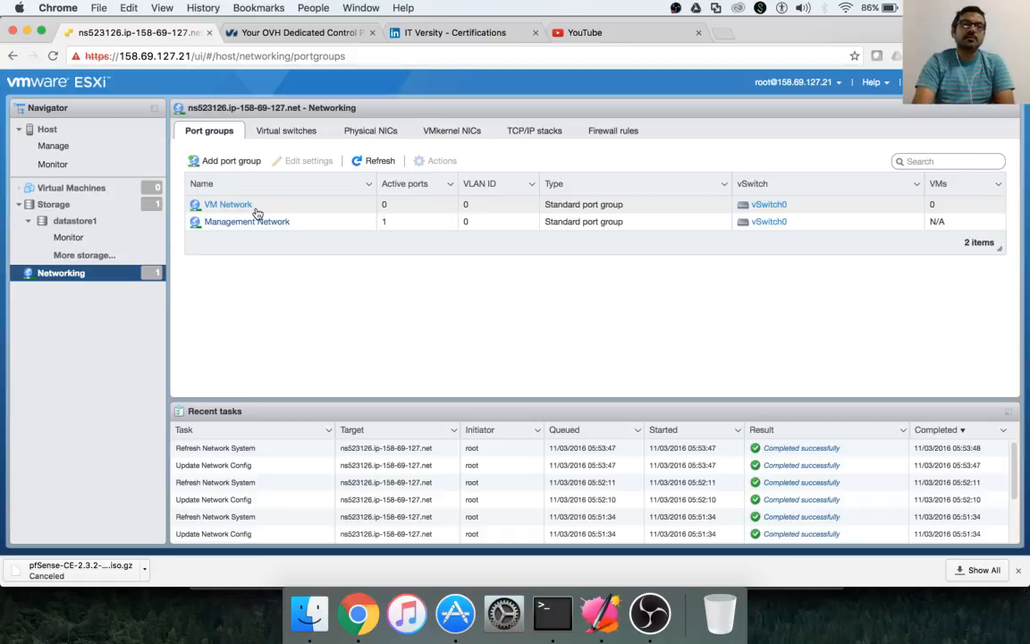
left_click(300, 33)
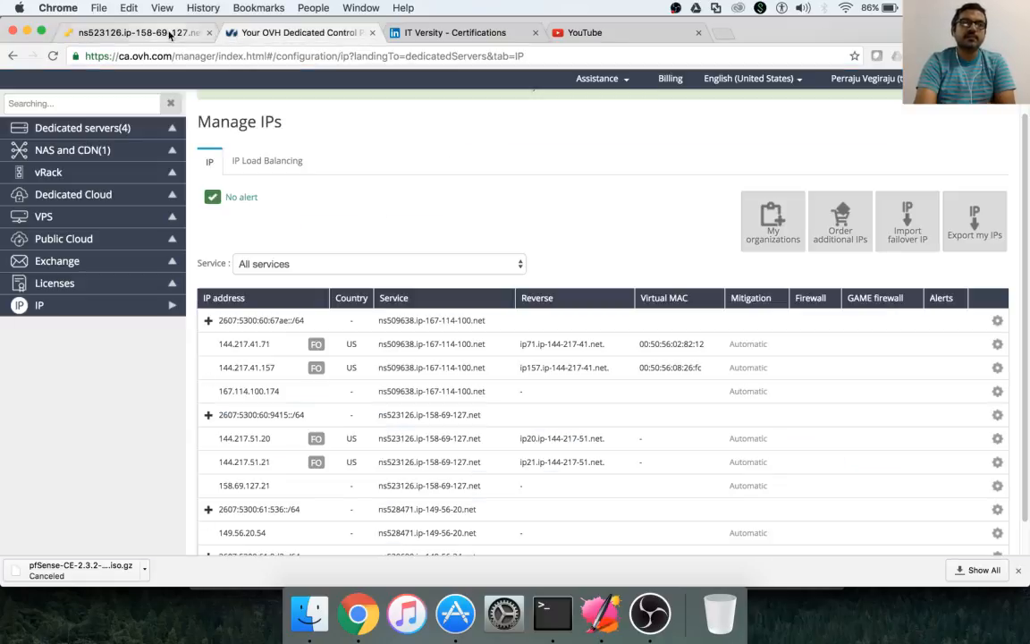
left_click(134, 32)
left_click(291, 132)
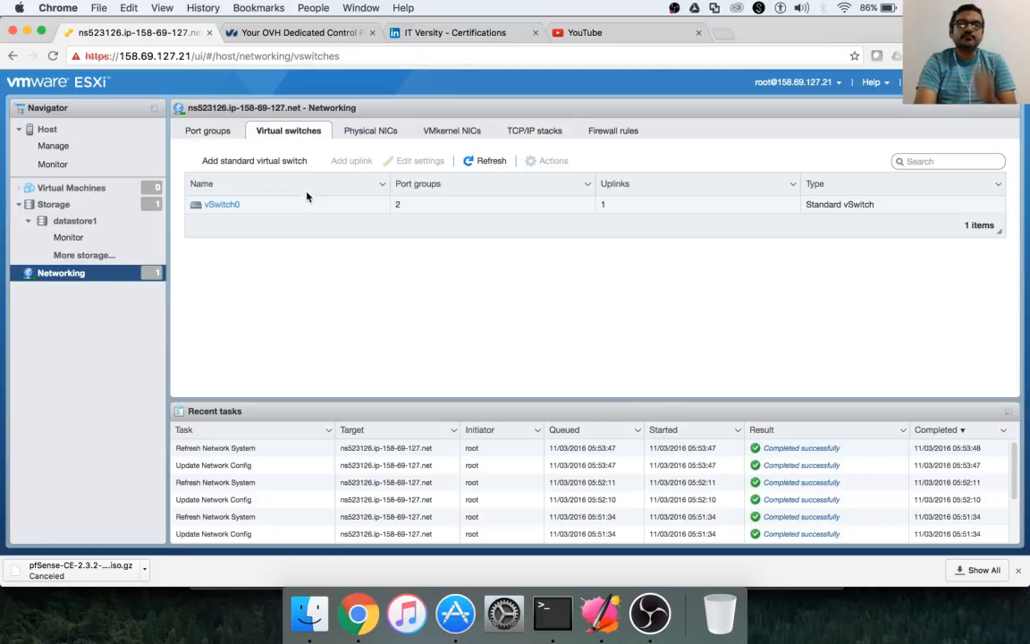
- Examine vSwitch0's details and topology, including its physical adapter, and review the host's physical NICs
left_click(226, 206)
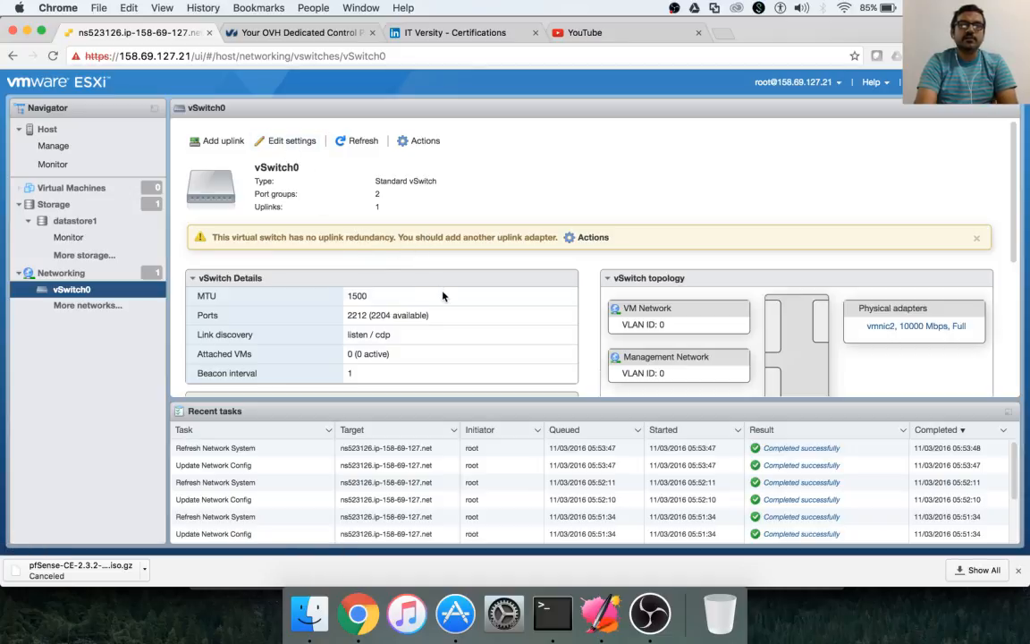
scroll(691, 331, "down", 2)
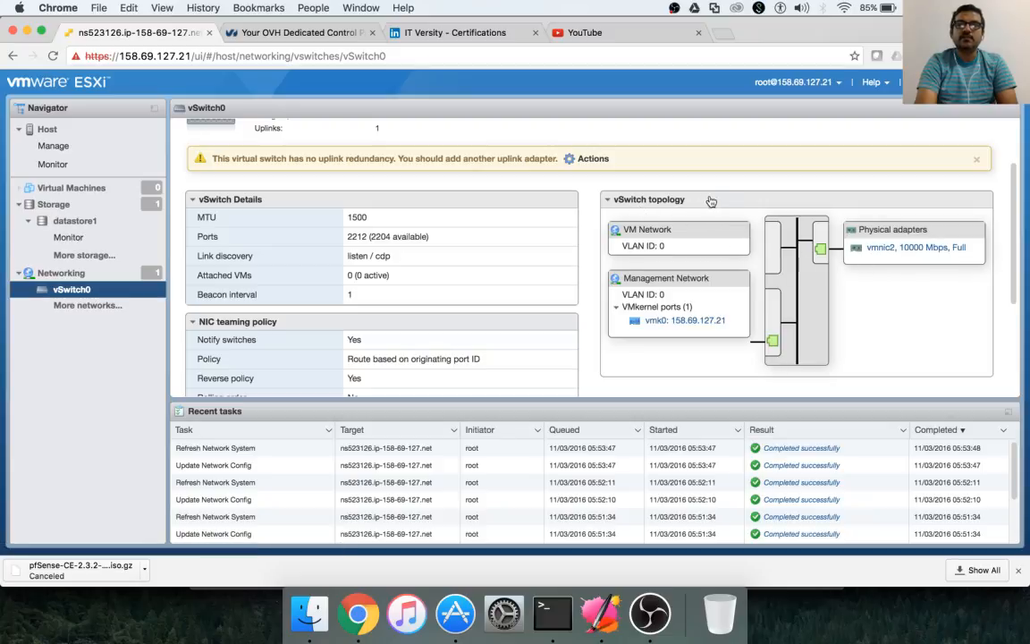
scroll(453, 248, "up", 3)
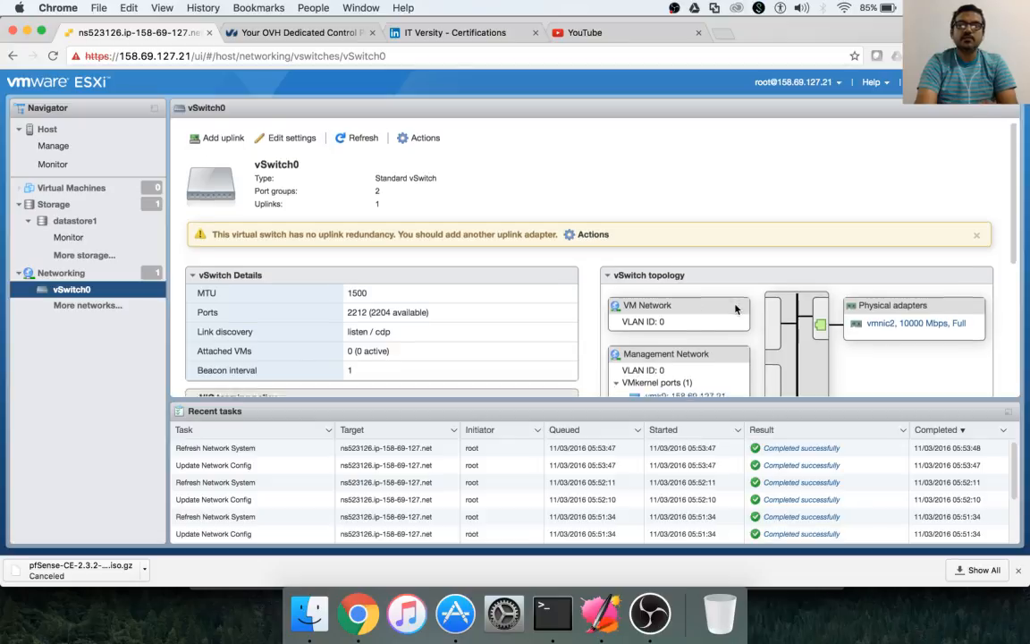
scroll(735, 308, "down", 3)
scroll(735, 307, "up", 1)
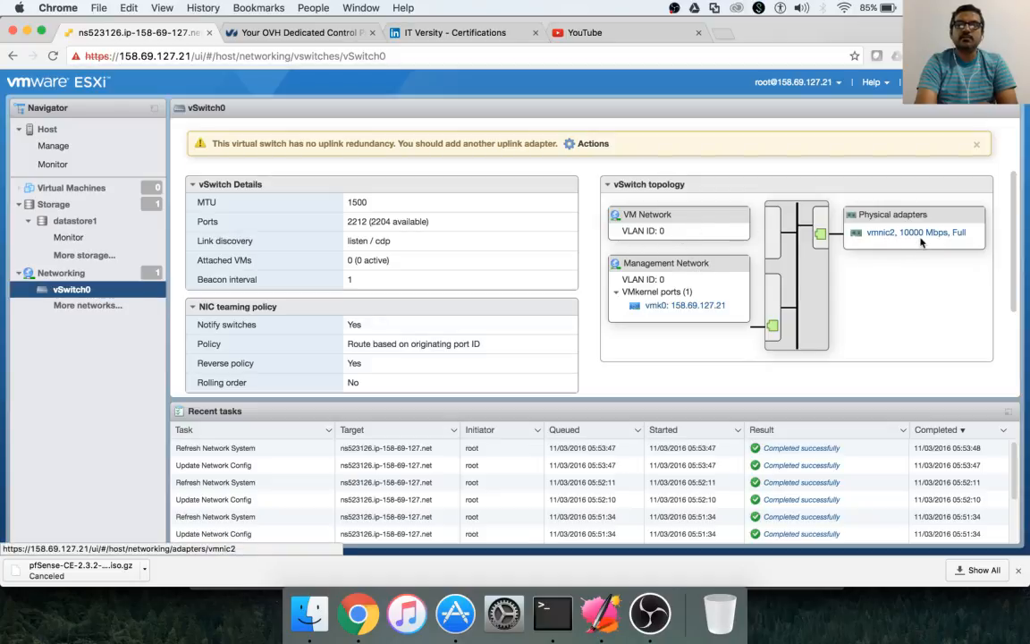
scroll(501, 288, "up", 1)
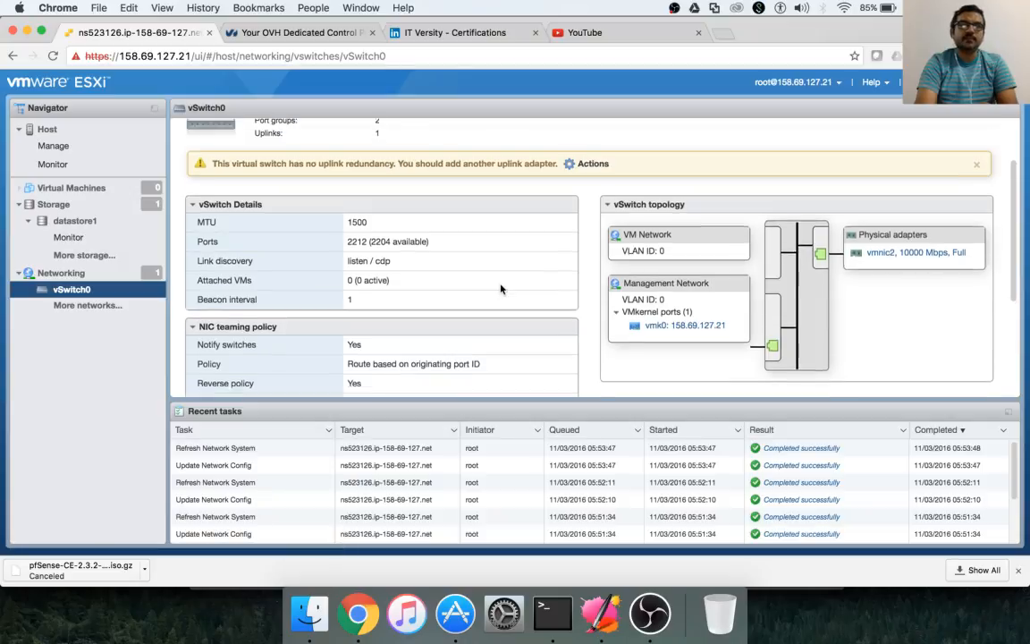
scroll(501, 288, "up", 4)
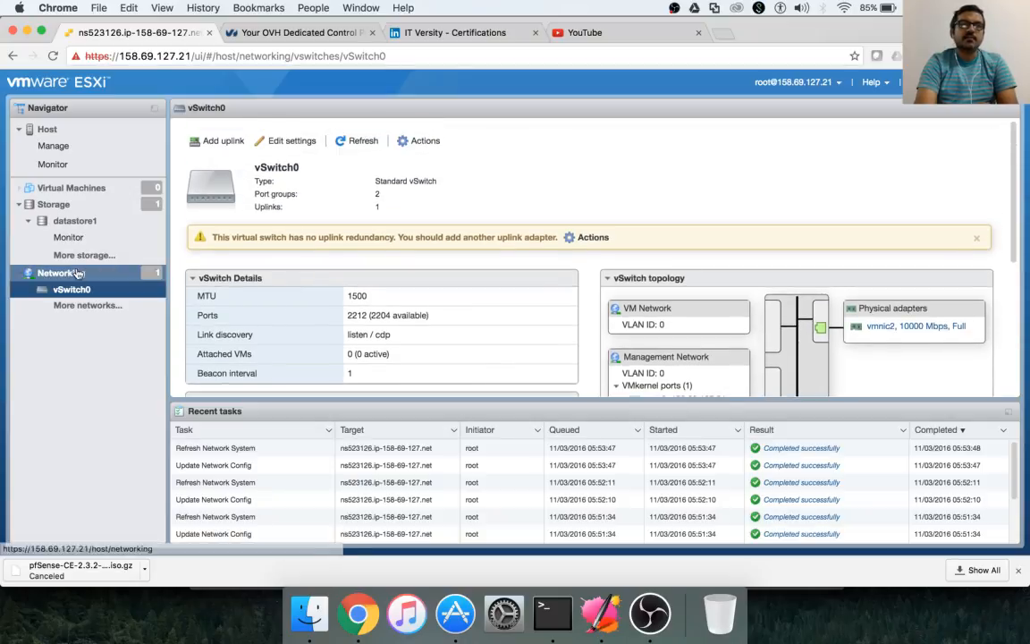
left_click(77, 274)
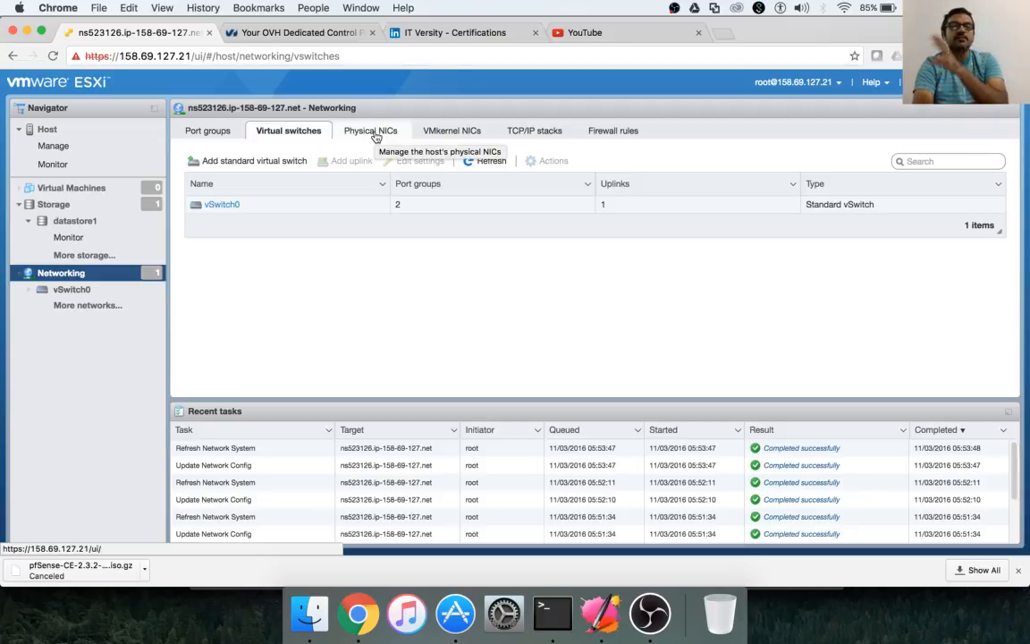
left_click(376, 134)
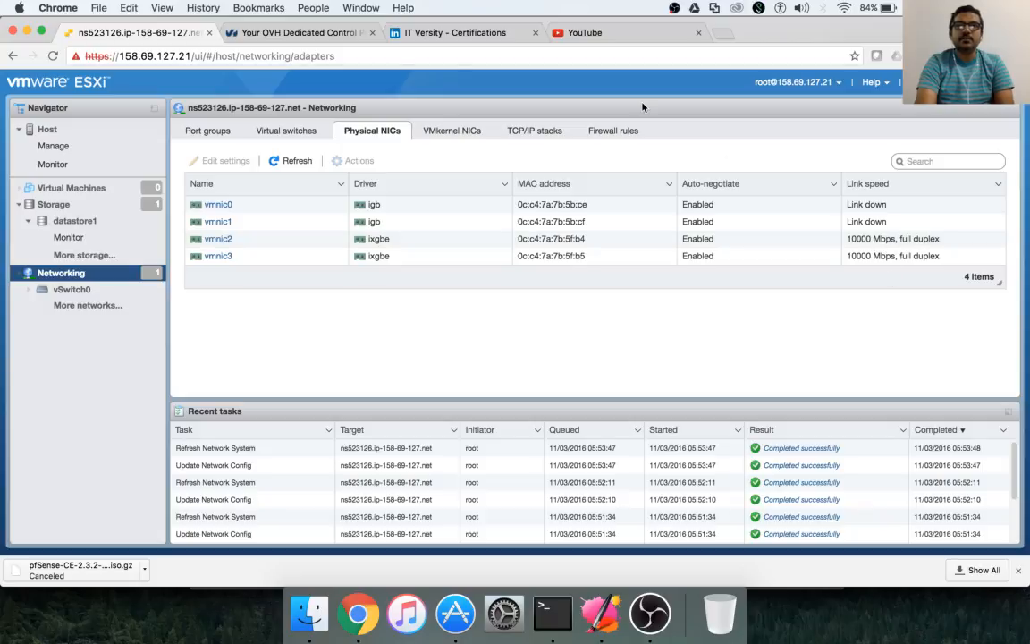
- Open the second ESXi host's web client at 167.114.100.174/ui in a new browser tab
left_click(725, 33)
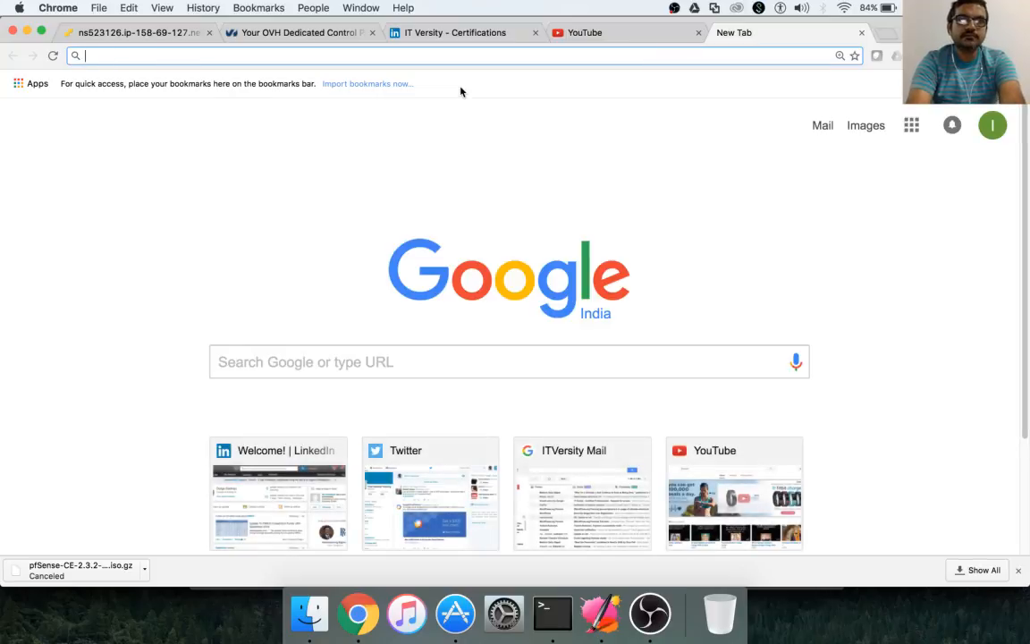
type("167.114.100.174/ui")
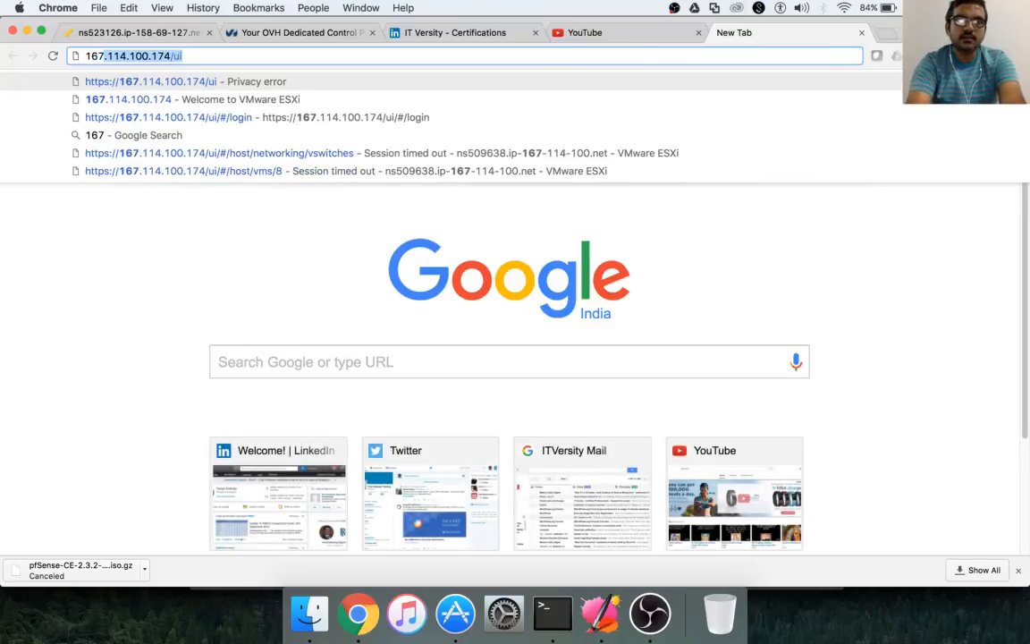
key("Return")
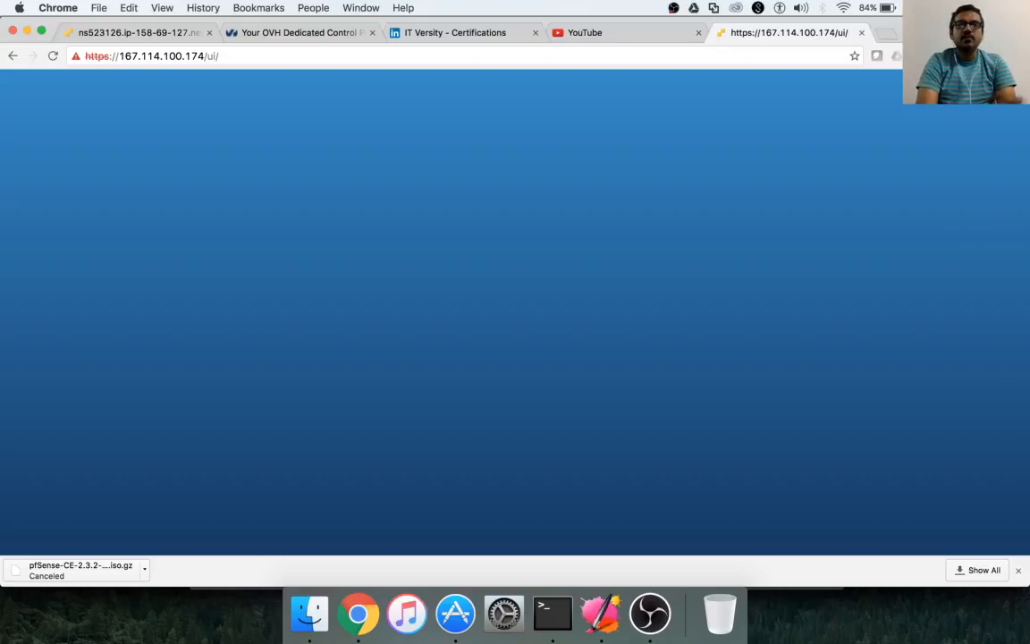
left_click(107, 32)
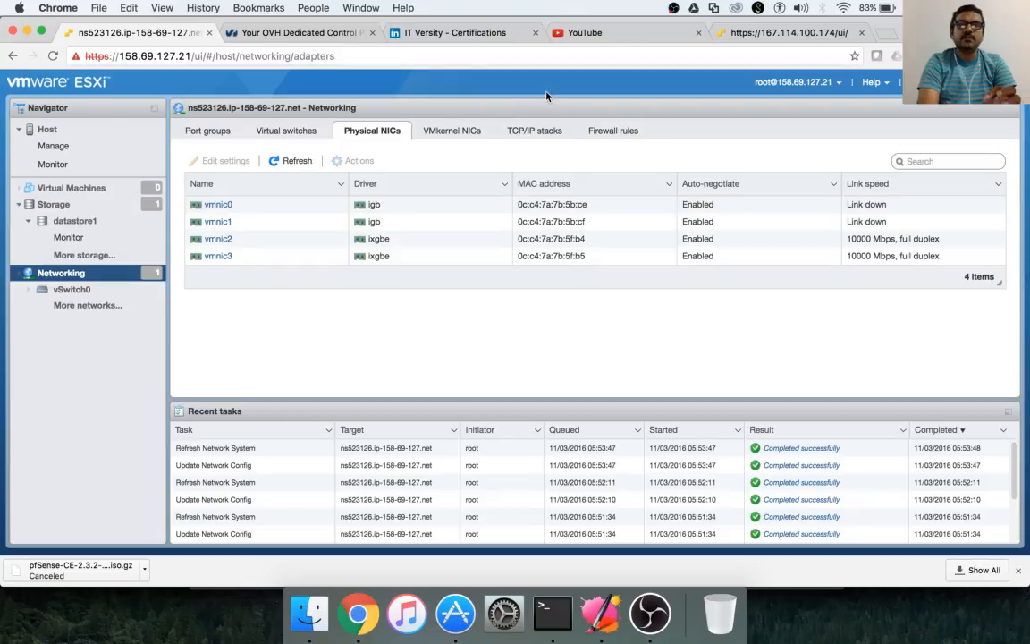
left_click(782, 34)
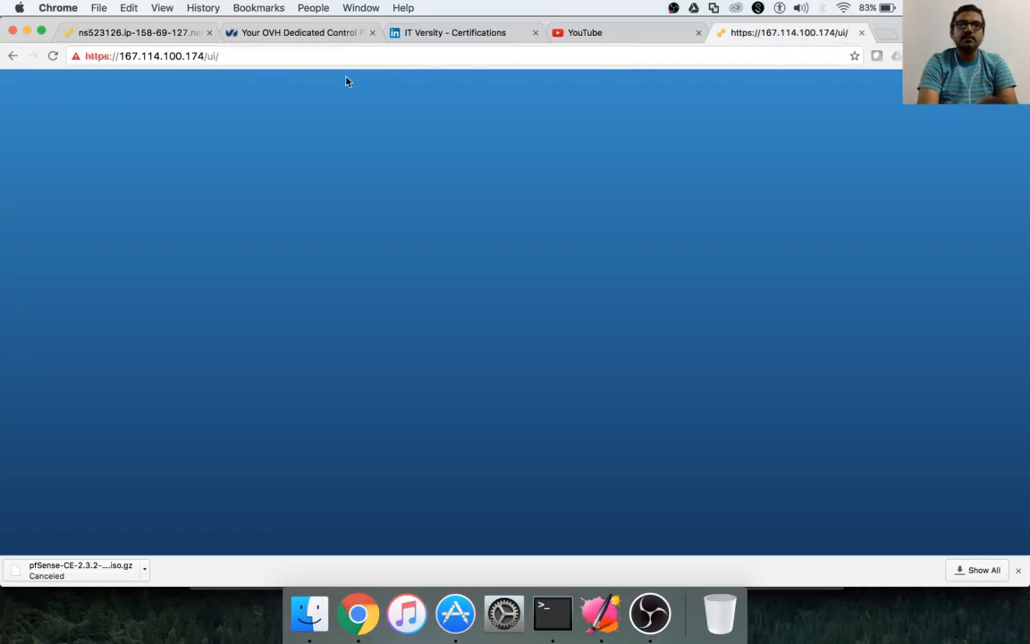
- Return to the first ESXi host and review its VMkernel NICs and firewall rules
left_click(136, 34)
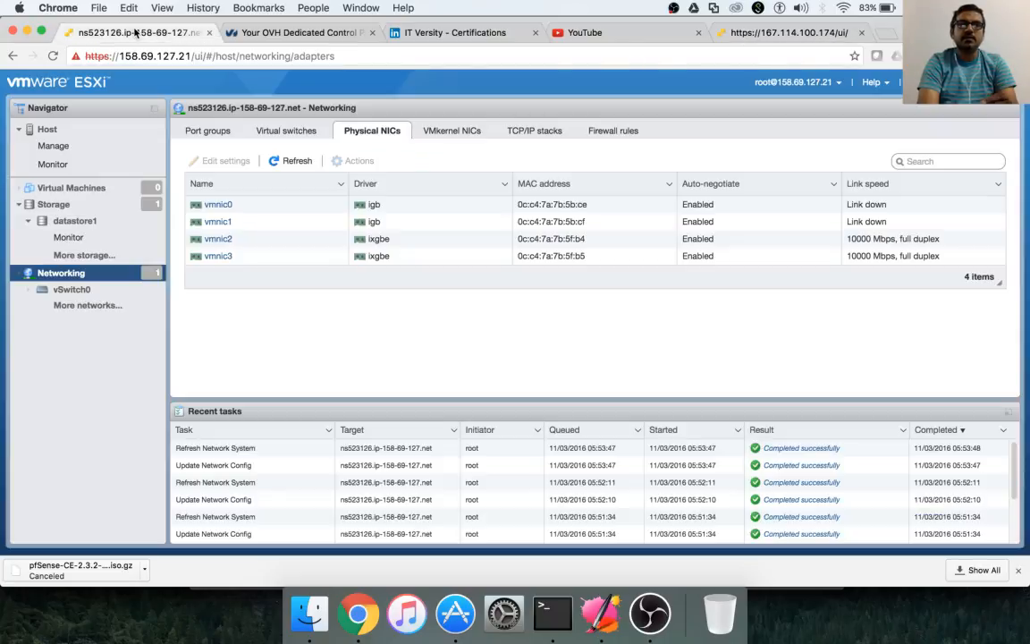
left_click(454, 133)
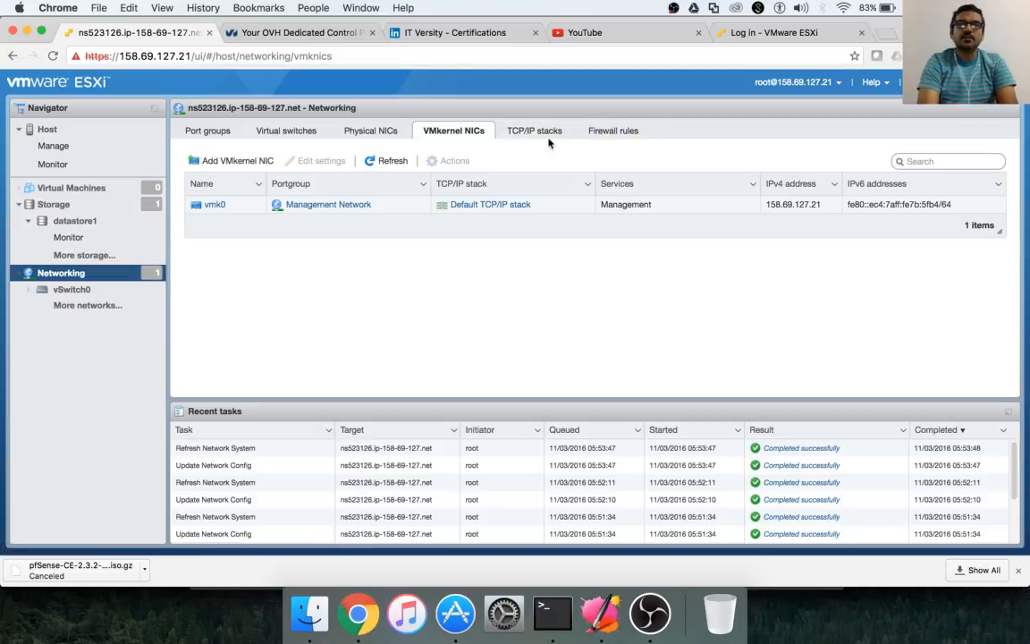
left_click(606, 134)
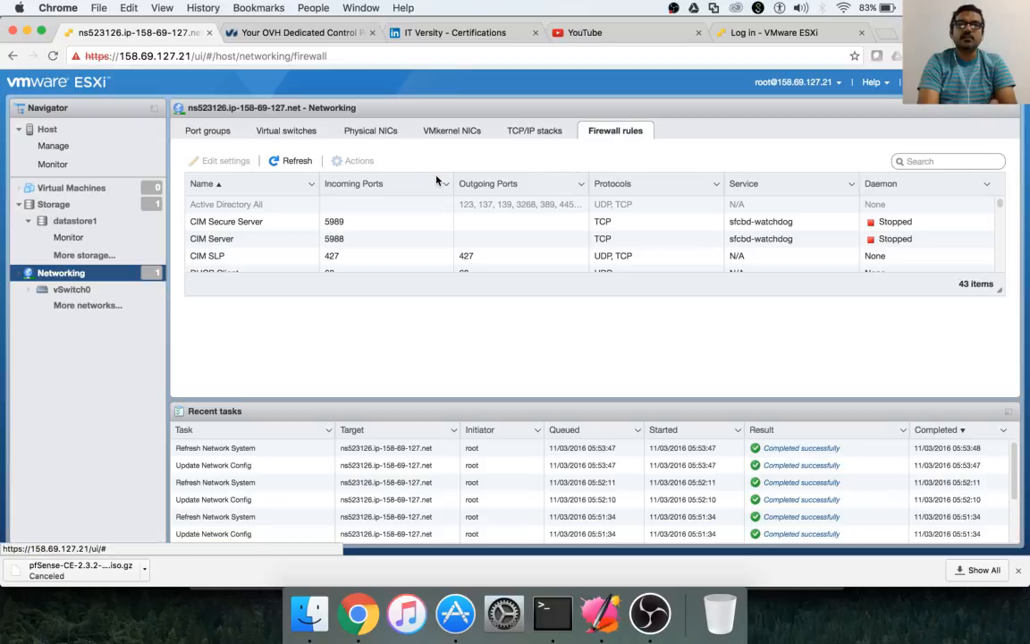
- Remove the VM Network port group from the host's networking configuration
left_click(212, 132)
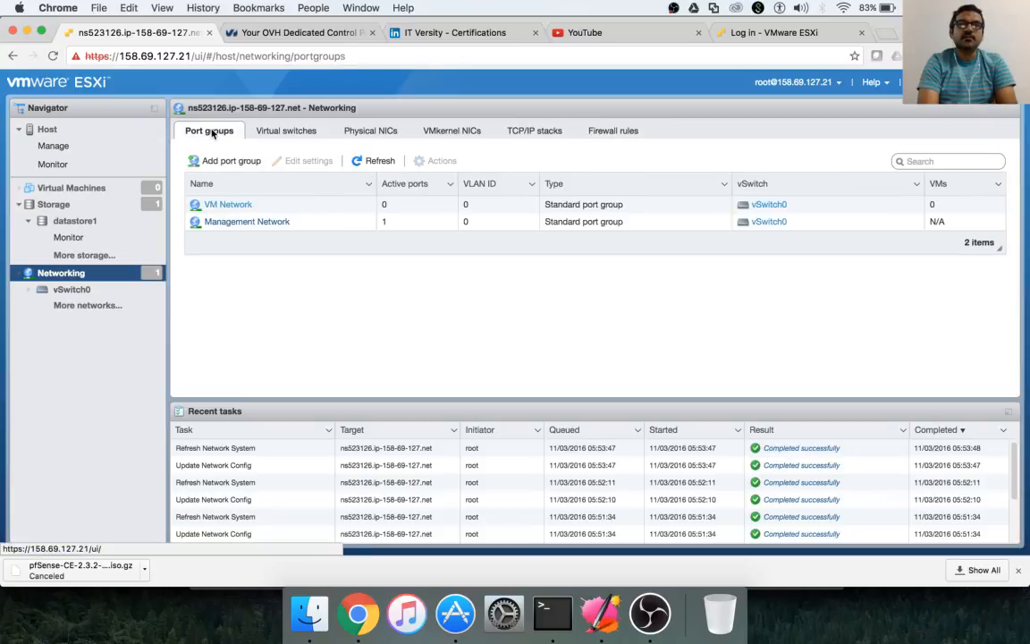
left_click(228, 205)
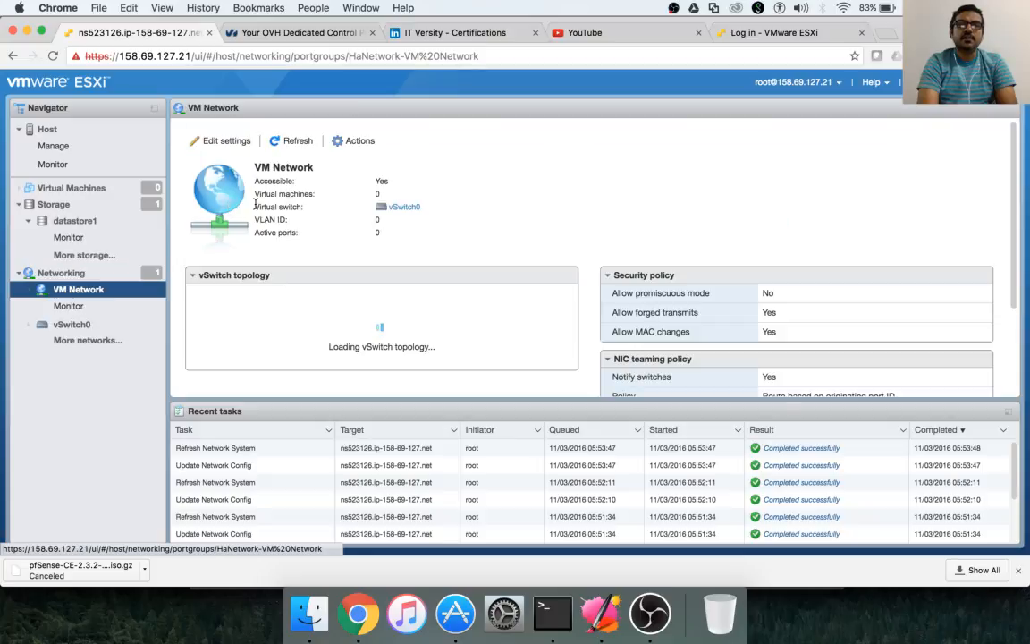
left_click(361, 144)
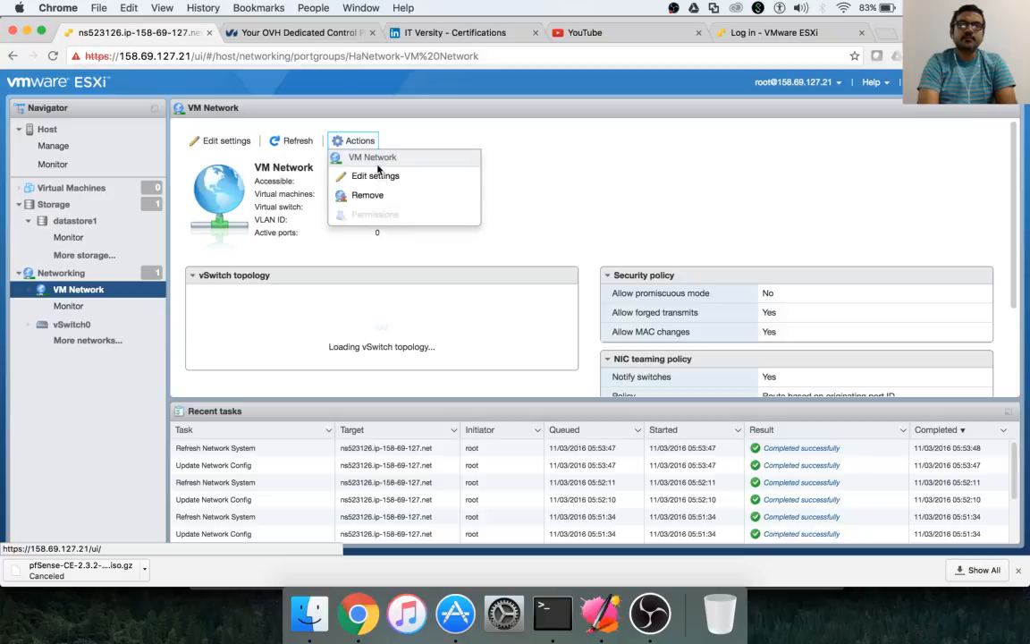
left_click(375, 203)
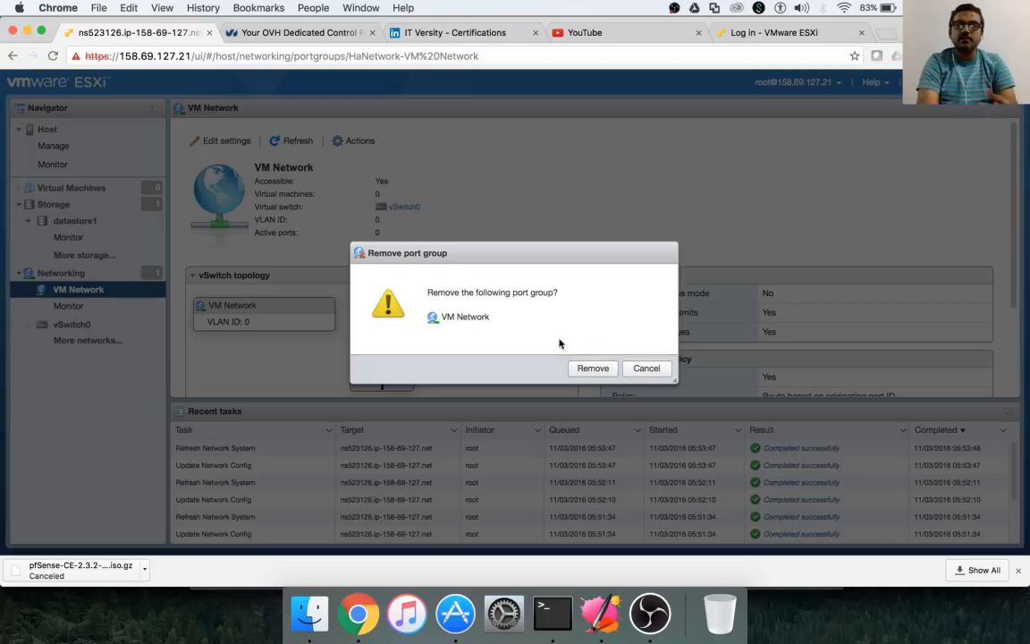
left_click(591, 368)
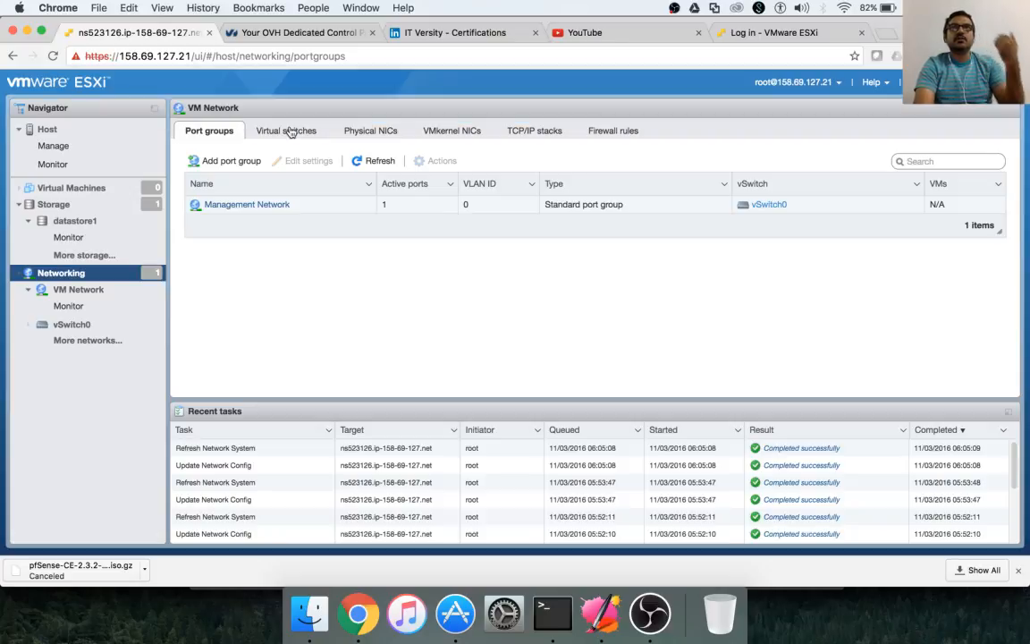
- Set up a new standard virtual switch named vSwitch1 and remove its default uplink
left_click(288, 131)
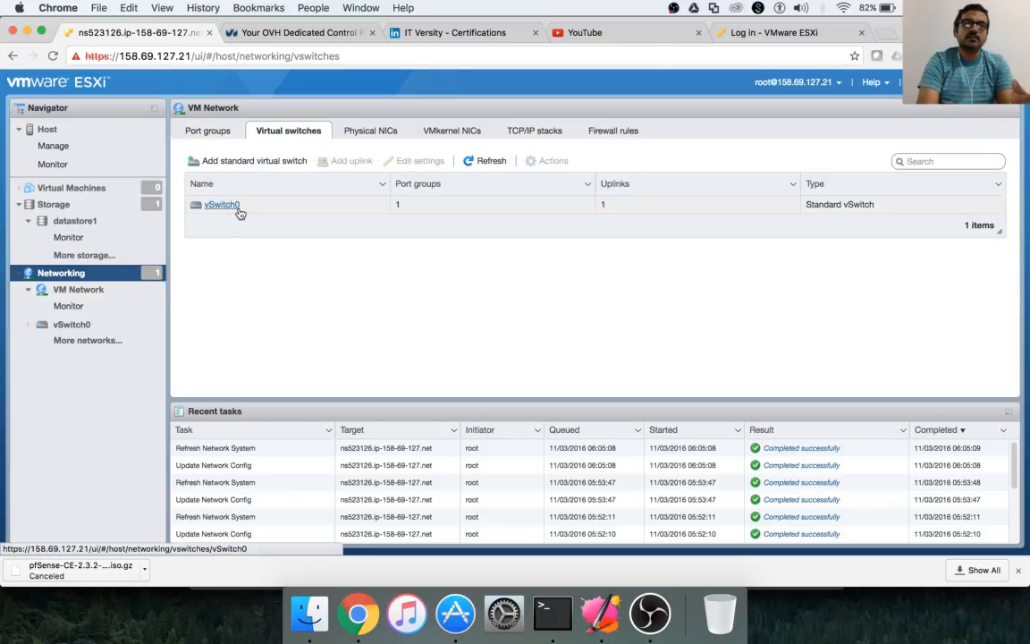
left_click(263, 162)
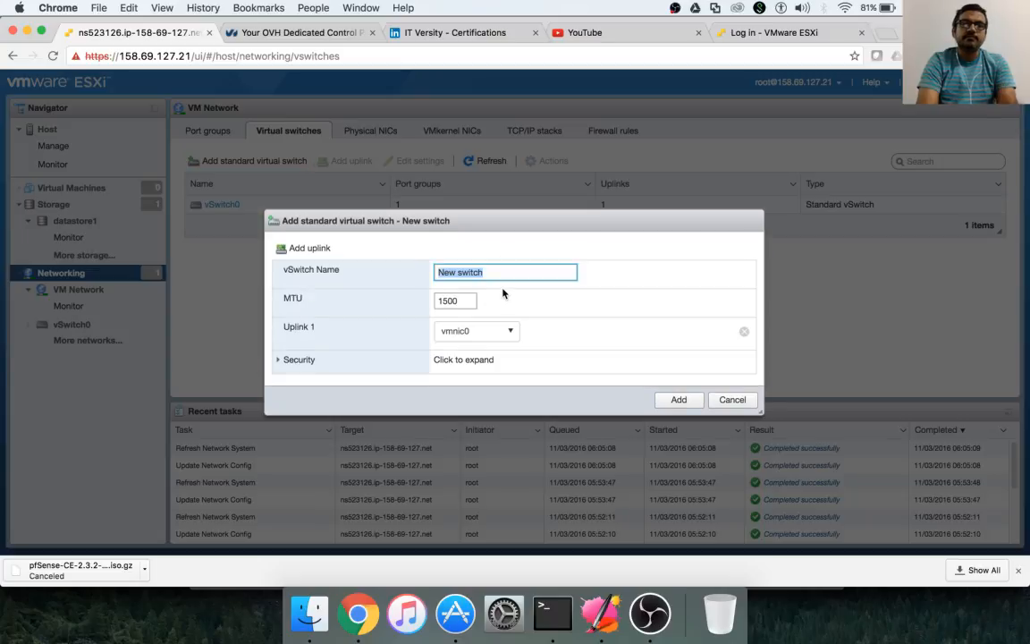
type("vS")
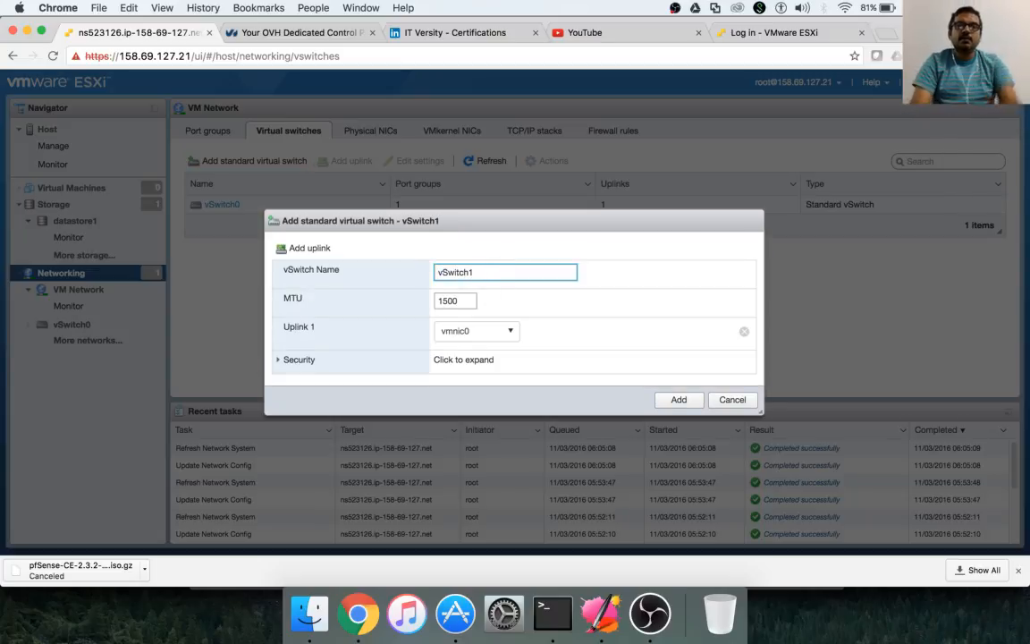
left_click(484, 337)
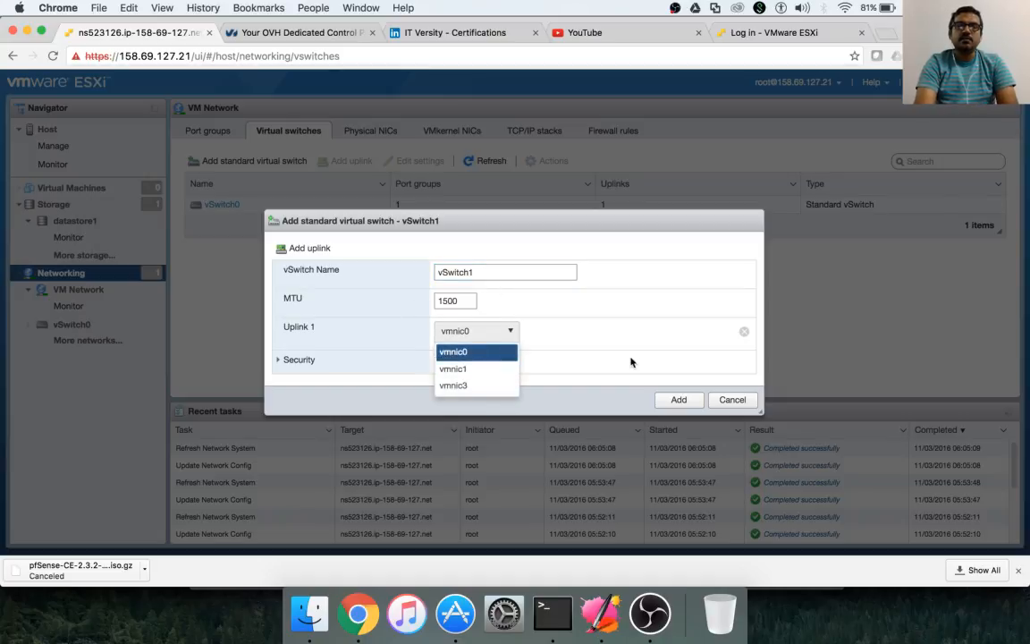
left_click(669, 340)
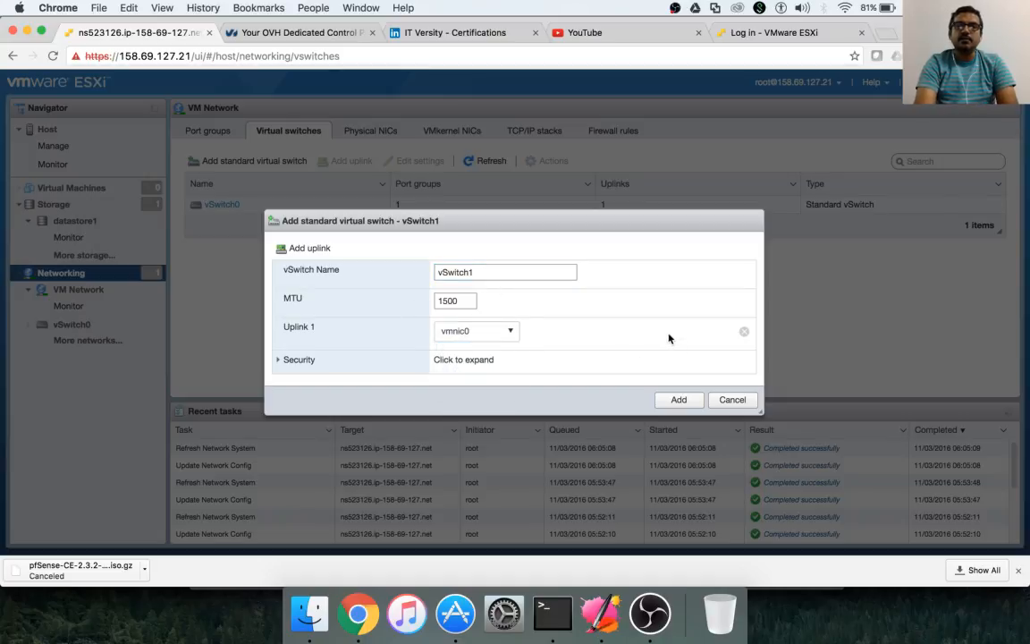
left_click(744, 332)
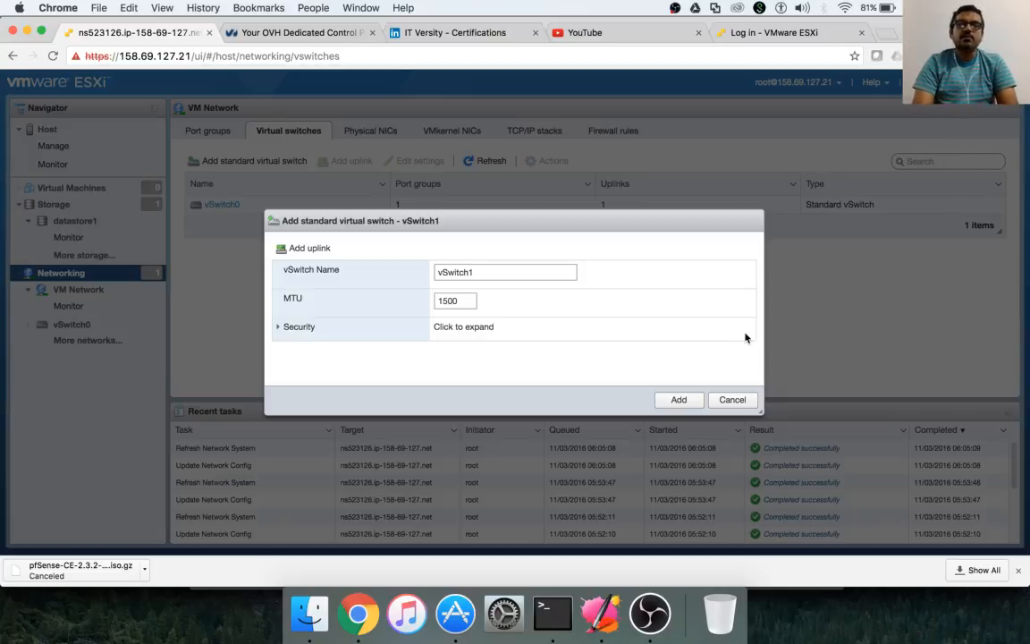
left_click(307, 254)
left_click(483, 333)
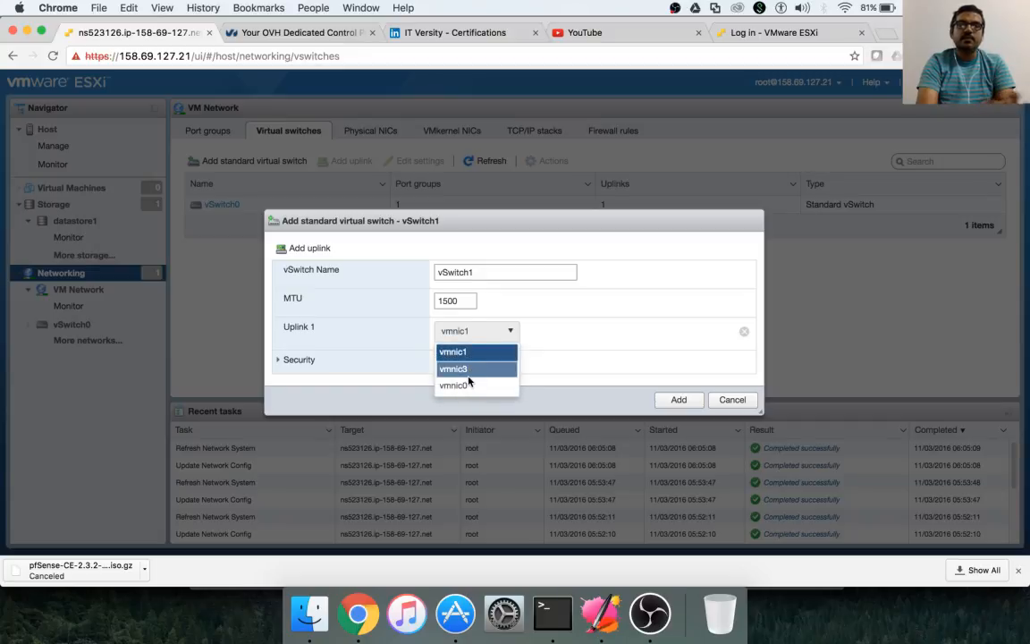
left_click(515, 352)
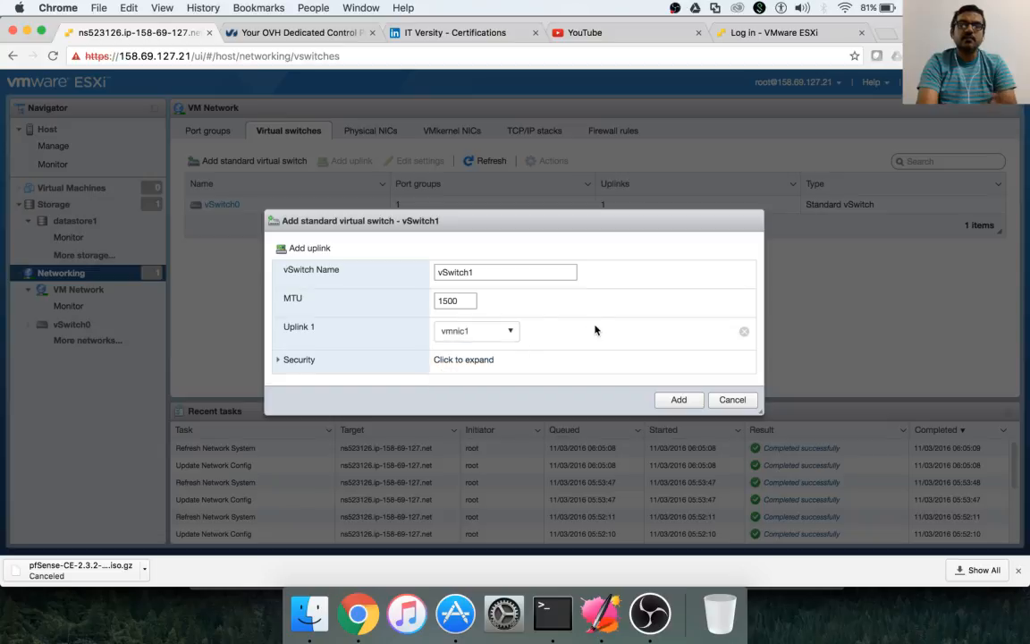
left_click(743, 333)
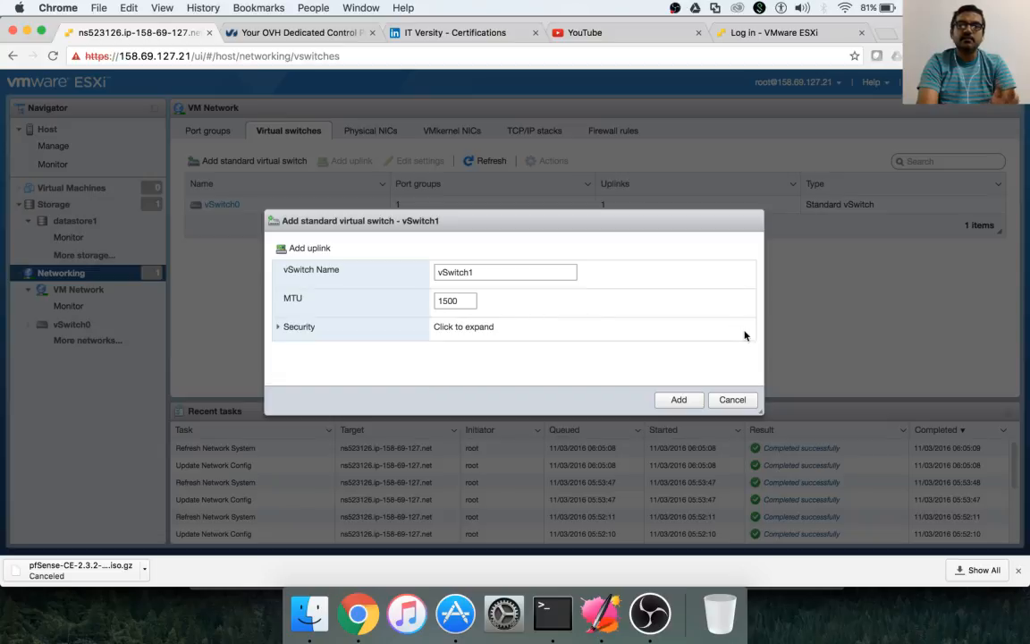
- Create vSwitch1 on the host with no uplink assigned
left_click(681, 401)
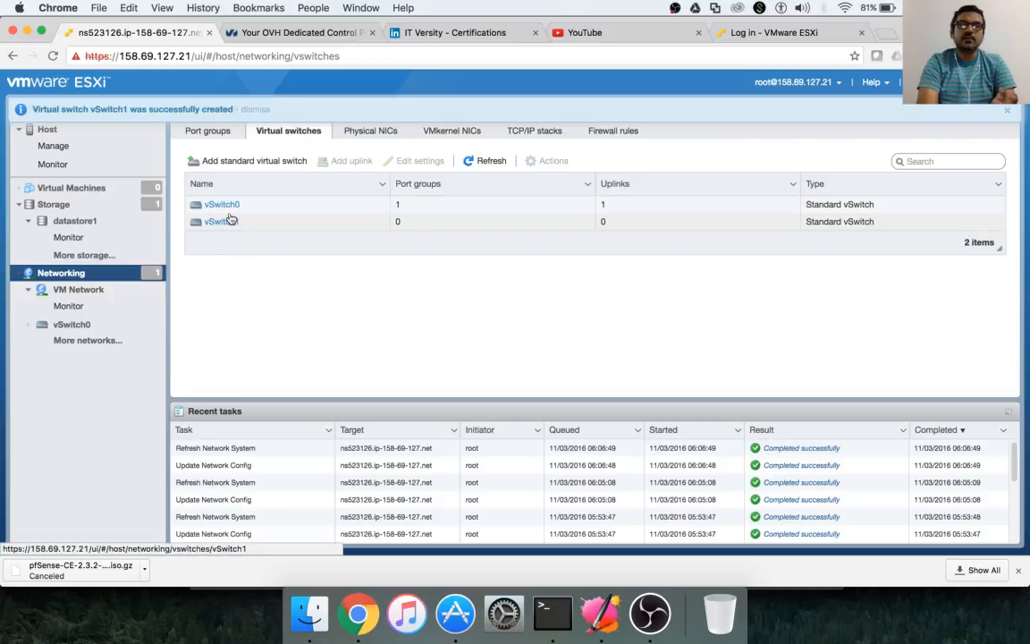
- Start adding a new port group in the ESXi host's networking configuration
left_click(208, 134)
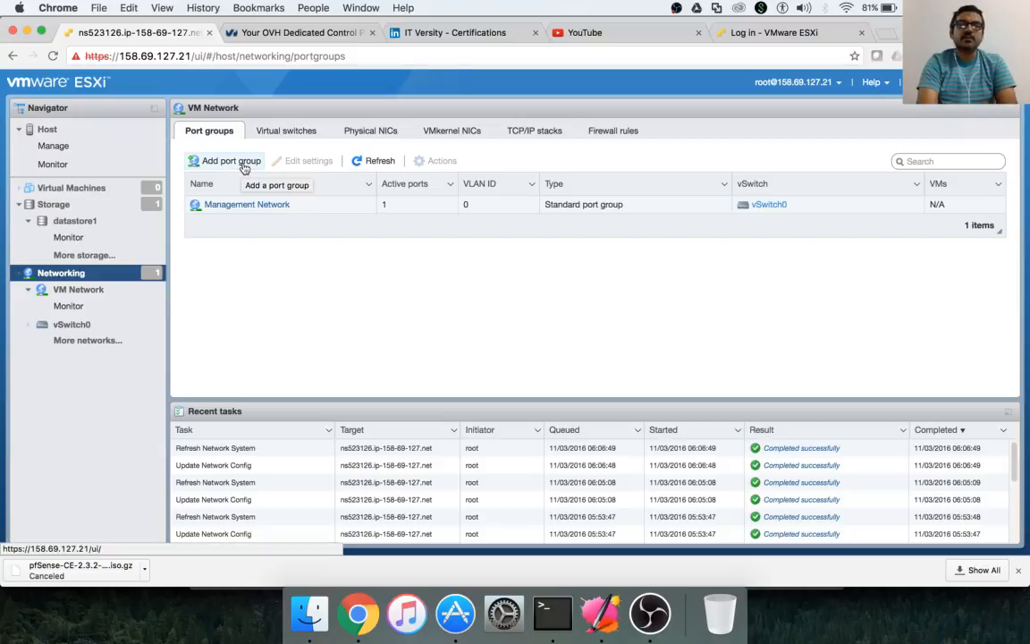
left_click(243, 166)
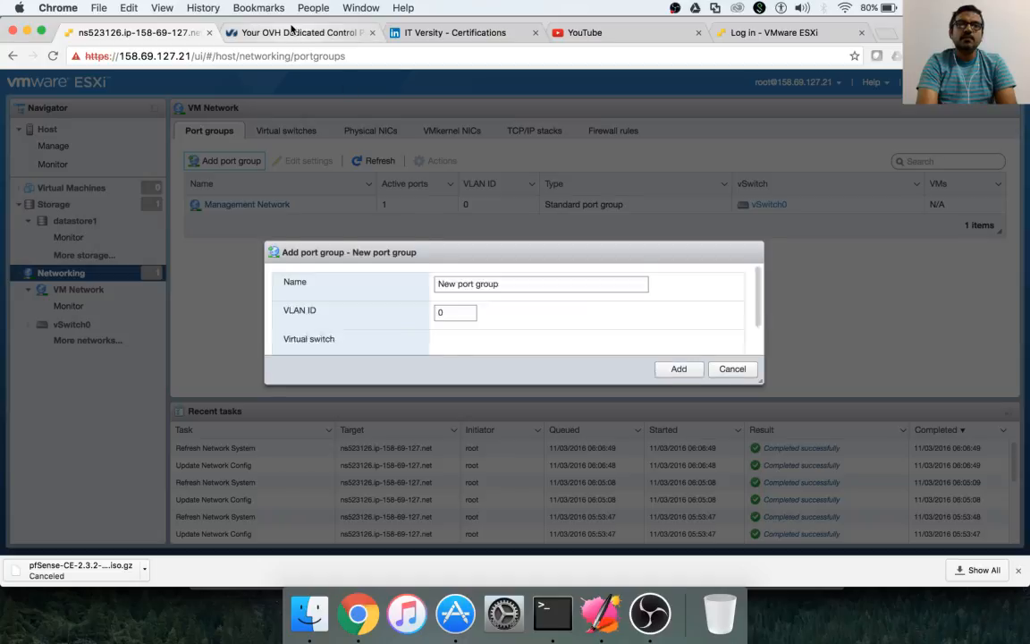
- Switch to the OVH control panel and add a vmware-type virtual MAC to failover IP 144.217.51.20 for the virtual machine pfSense
left_click(292, 36)
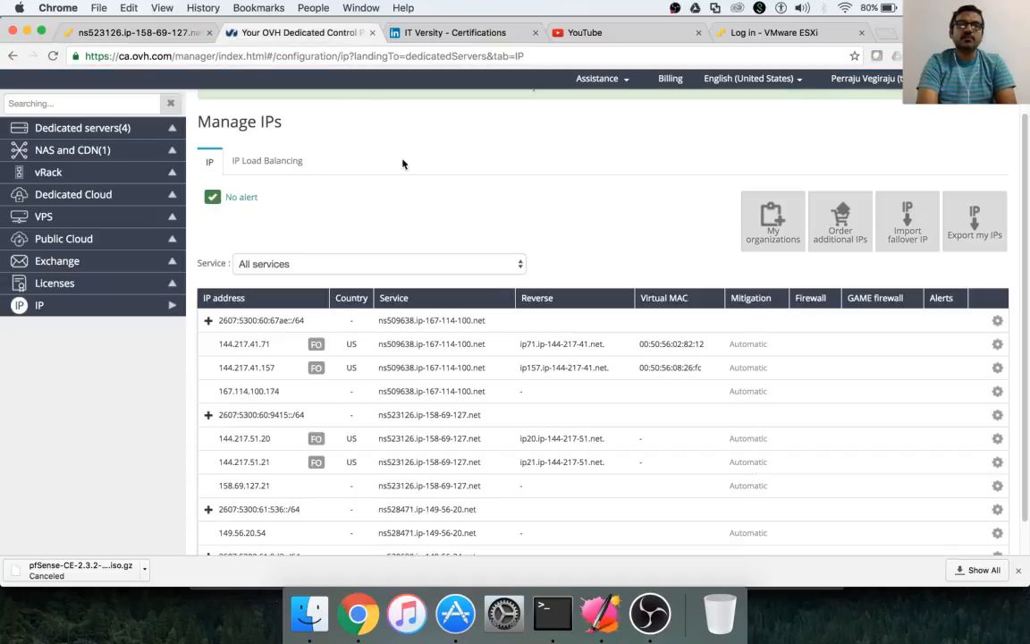
scroll(586, 319, "down", 2)
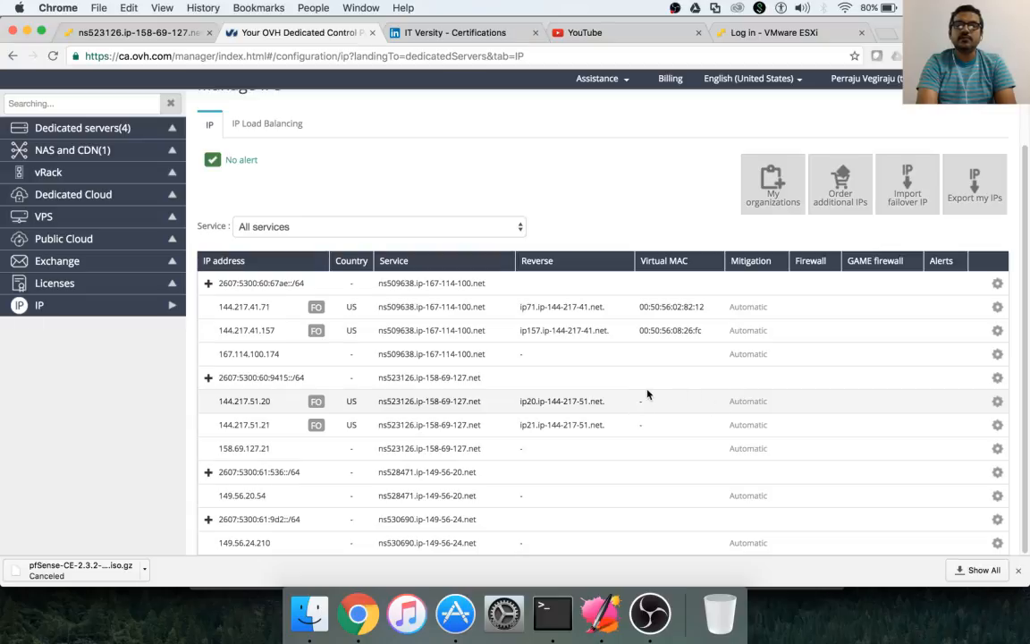
left_click(998, 402)
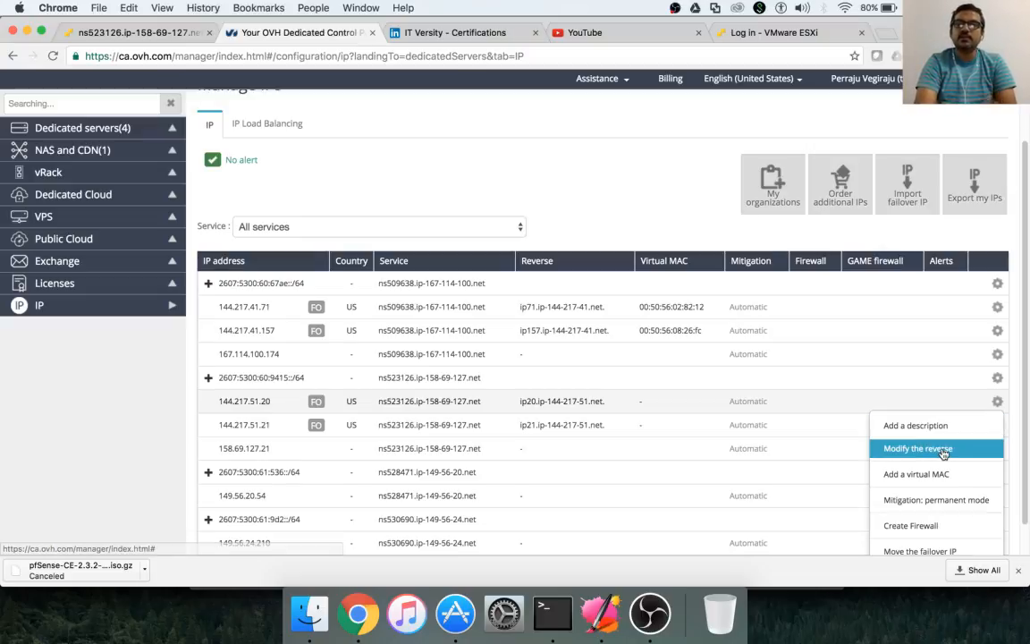
left_click(936, 475)
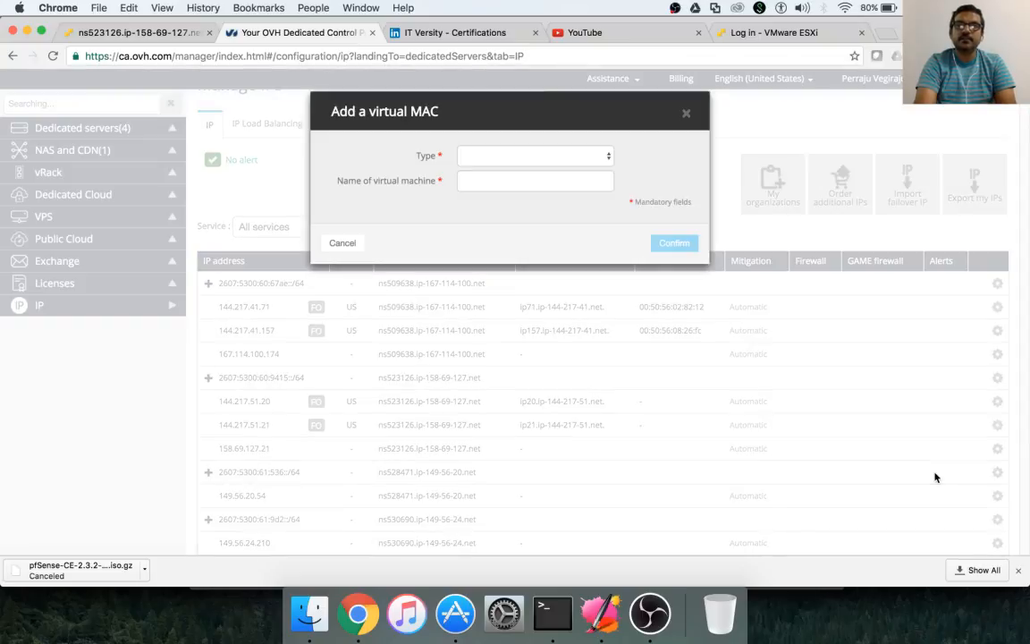
left_click(587, 157)
left_click(565, 180)
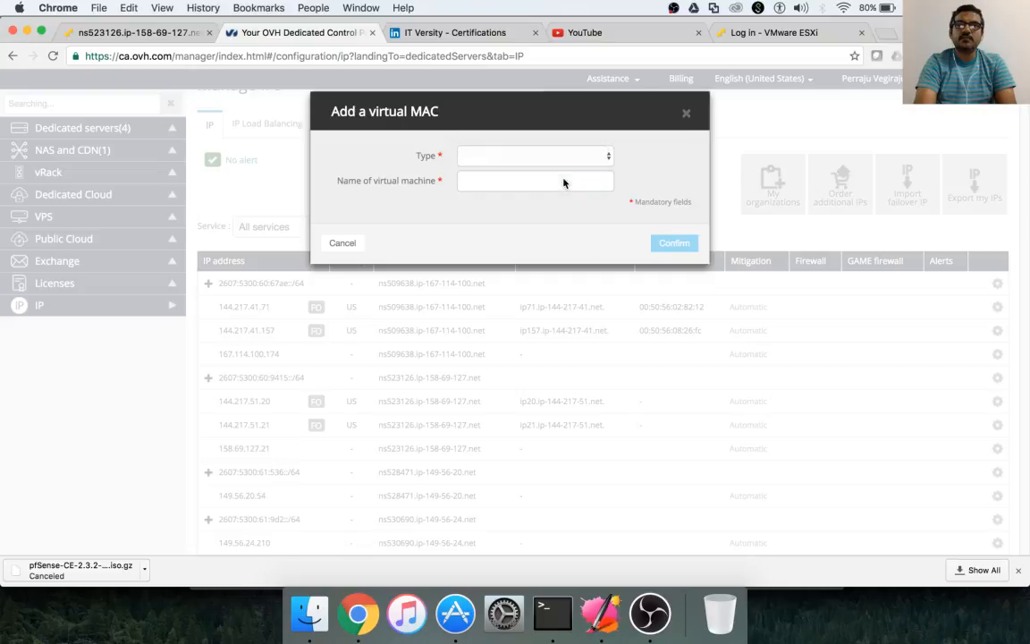
left_click(555, 183)
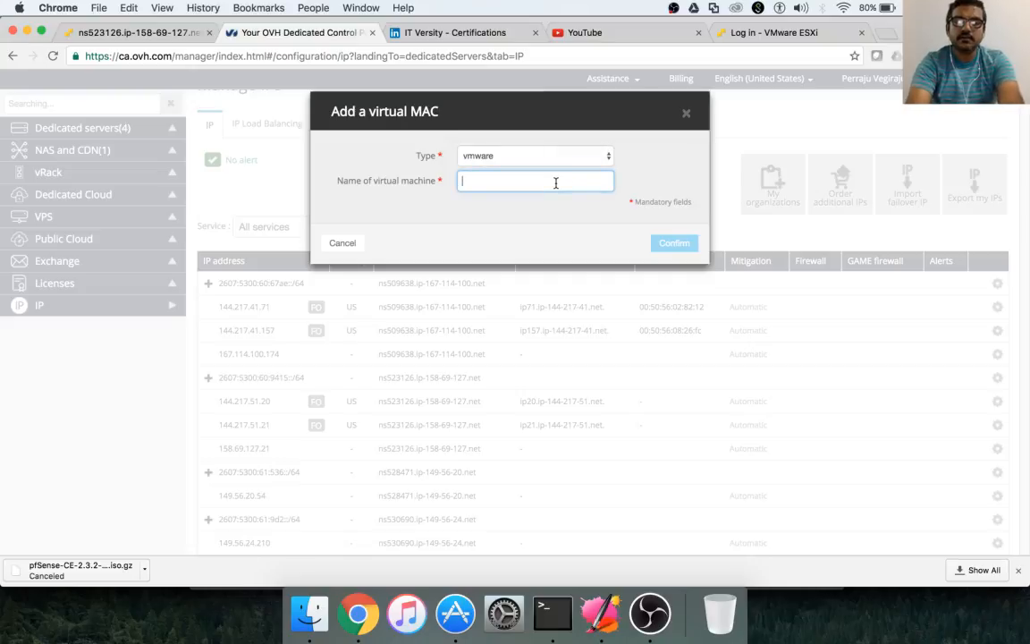
type("pfSense")
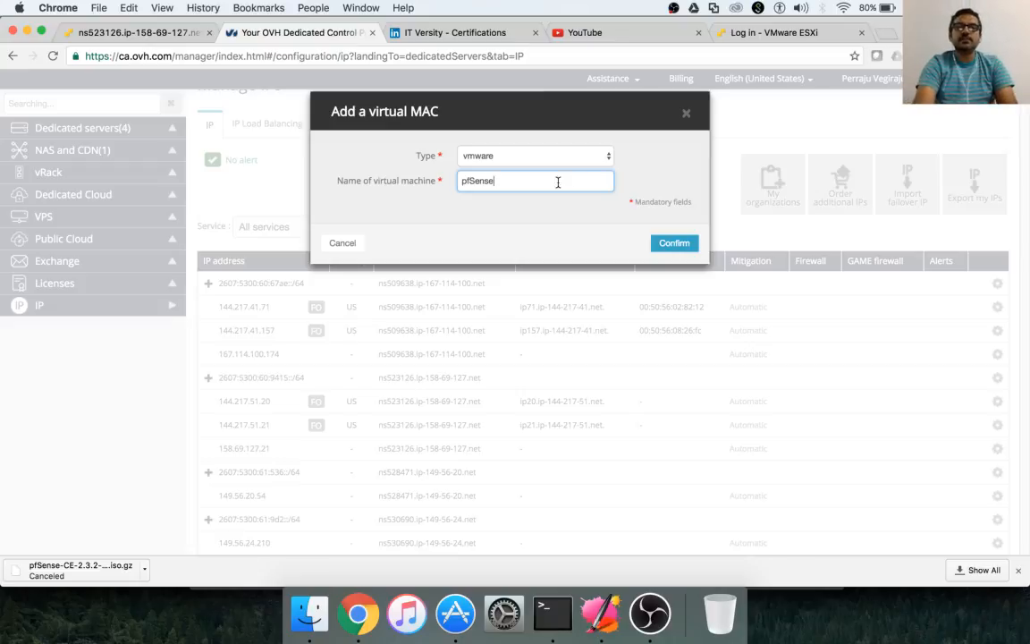
left_click(675, 245)
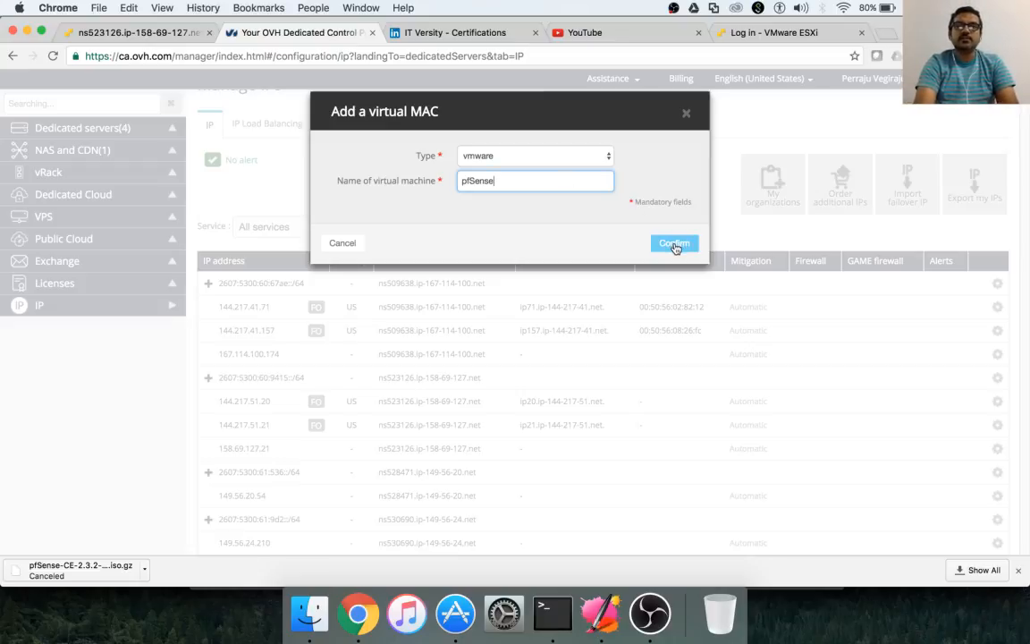
left_click(675, 245)
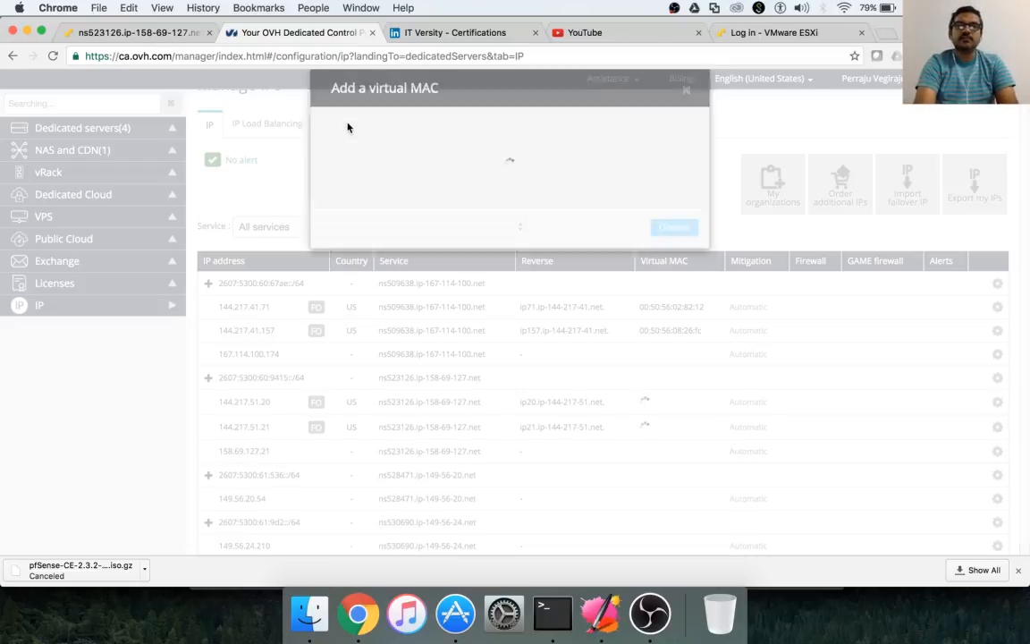
- Return to the first ESXi host and create the port group WAN on vSwitch0 with VLAN ID 0
left_click(137, 33)
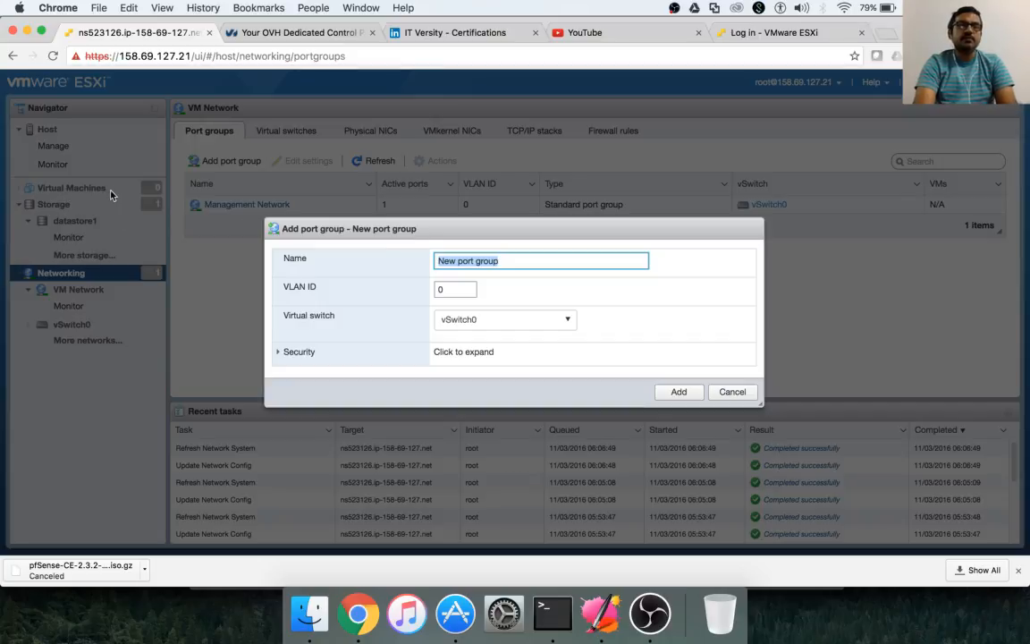
type("WAN")
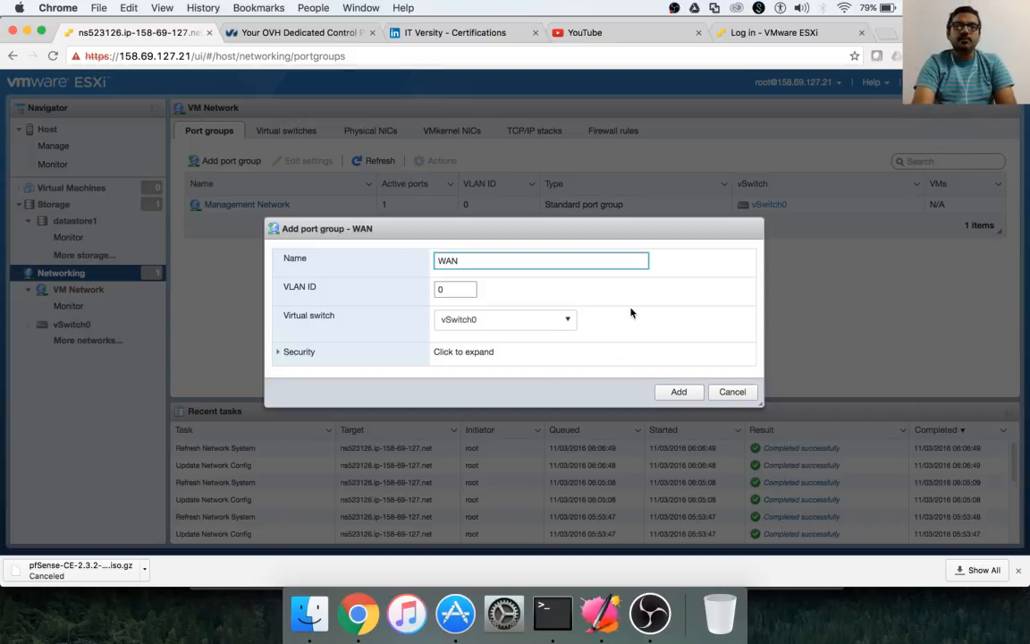
key("Tab")
left_click(680, 391)
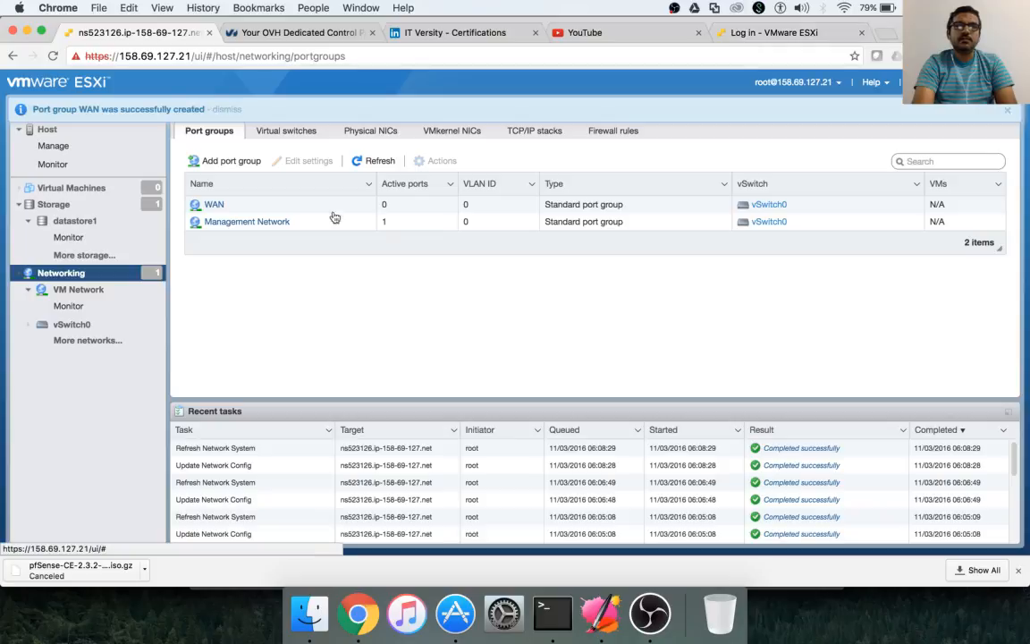
- Create a second port group named LAN on vSwitch1 with VLAN ID 0 on the first ESXi host
left_click(781, 33)
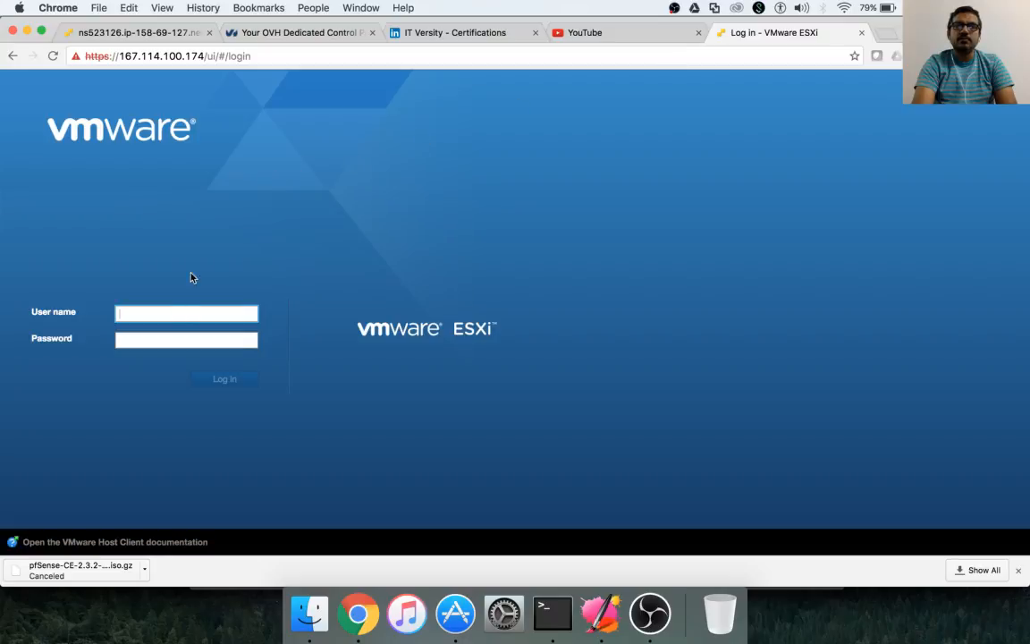
left_click(122, 36)
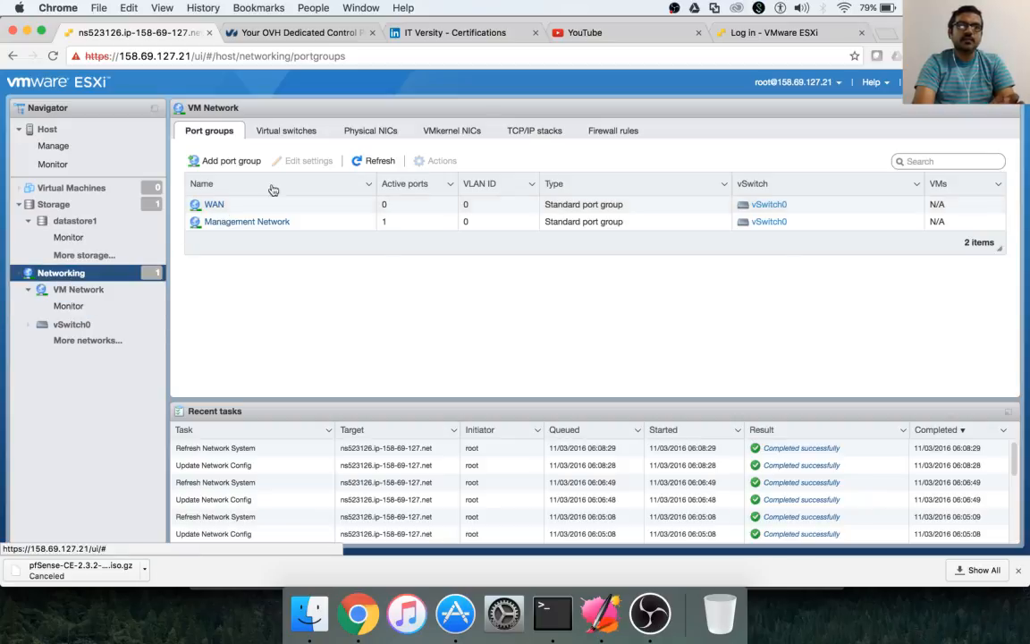
left_click(230, 162)
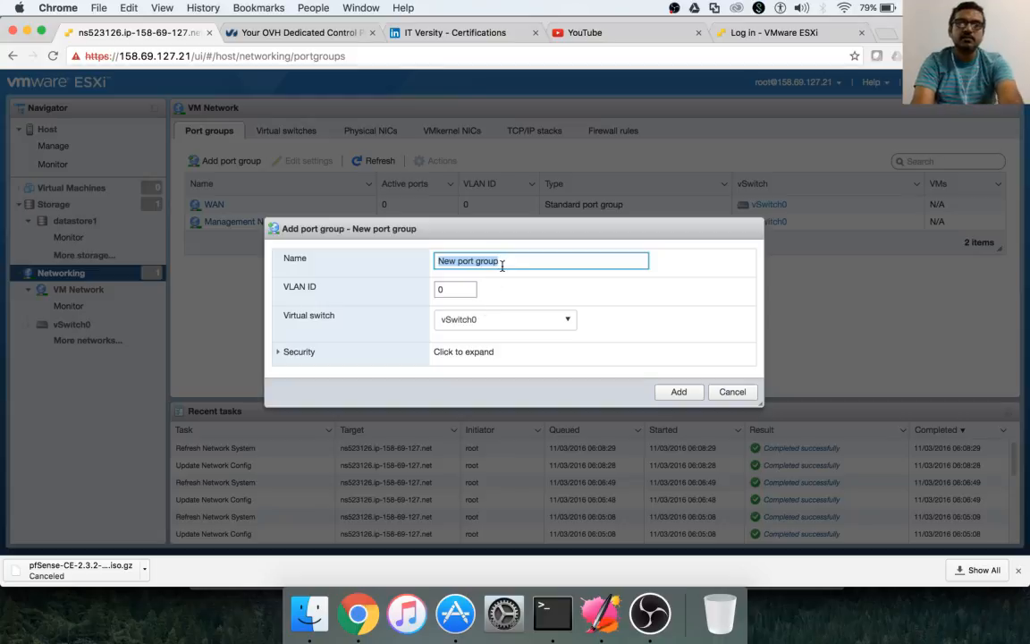
type("LAN")
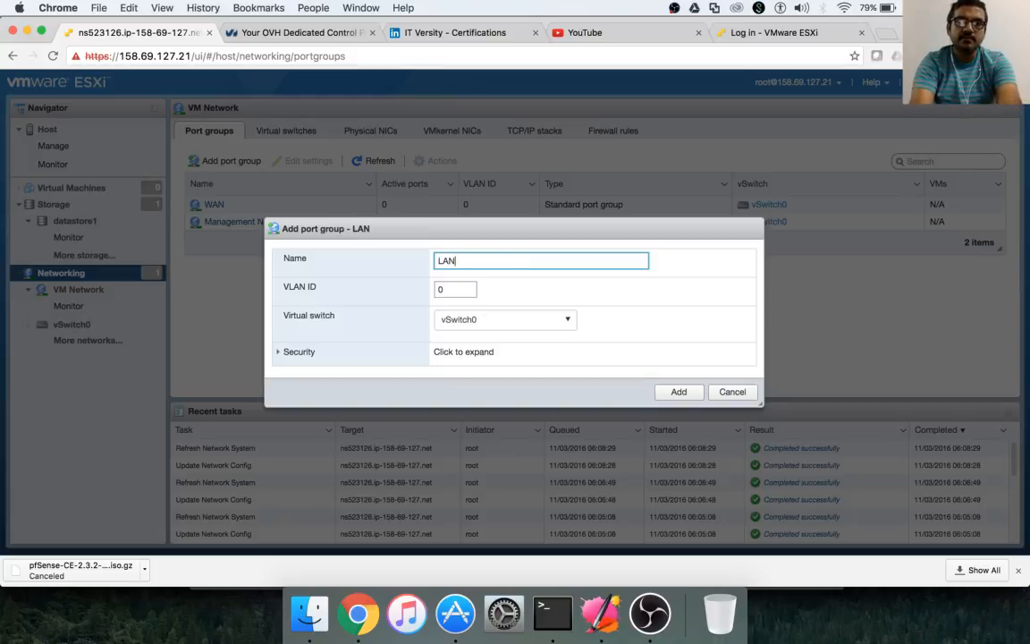
left_click(542, 319)
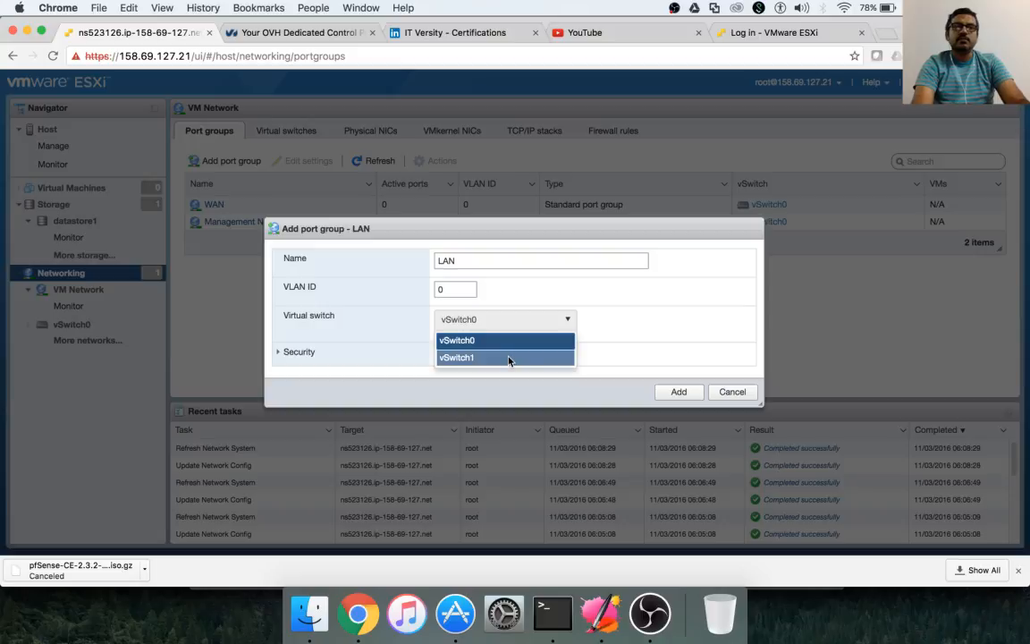
left_click(508, 358)
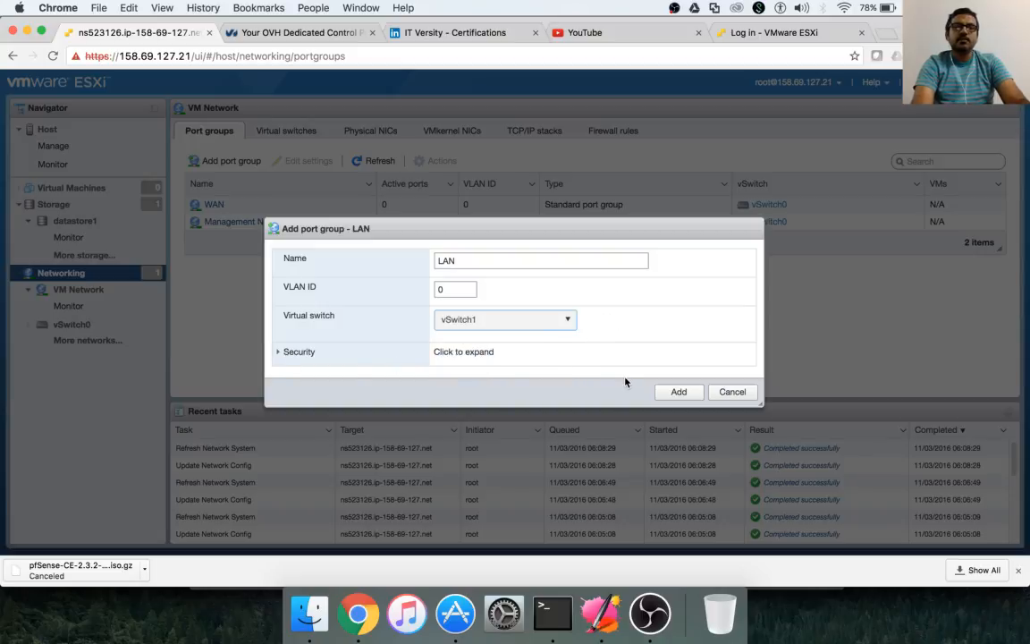
left_click(678, 392)
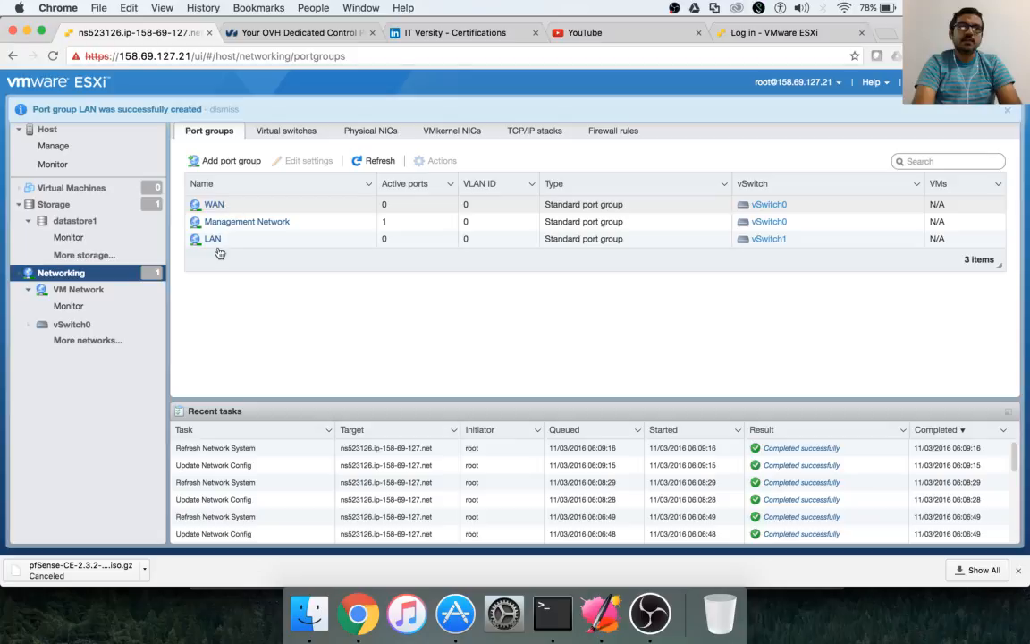
- Set vSwitch1's security policy to accept MAC address changes and forged transmits, and save it
left_click(288, 132)
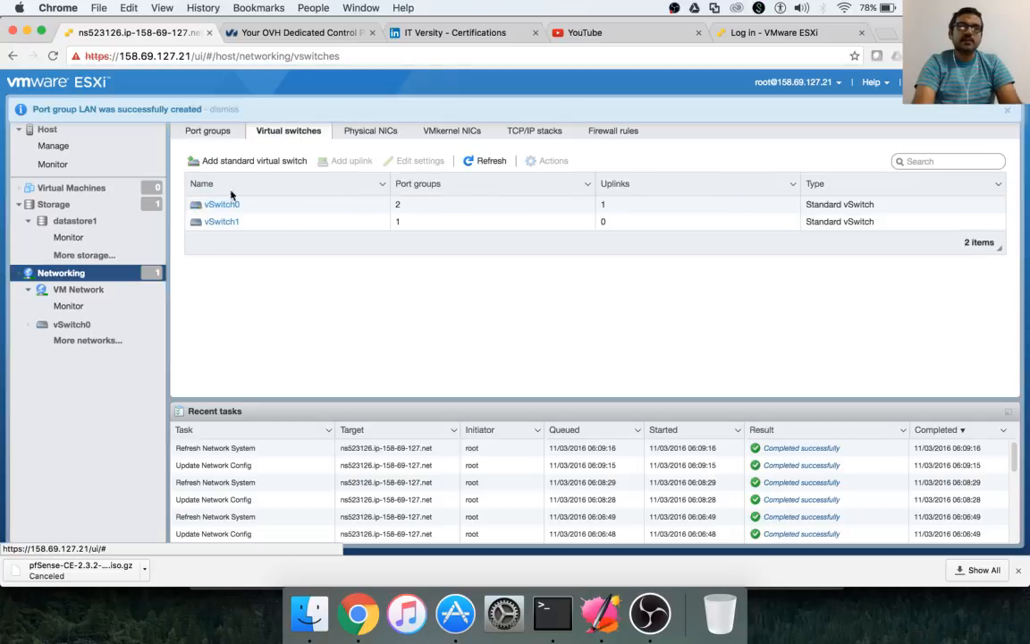
left_click(224, 222)
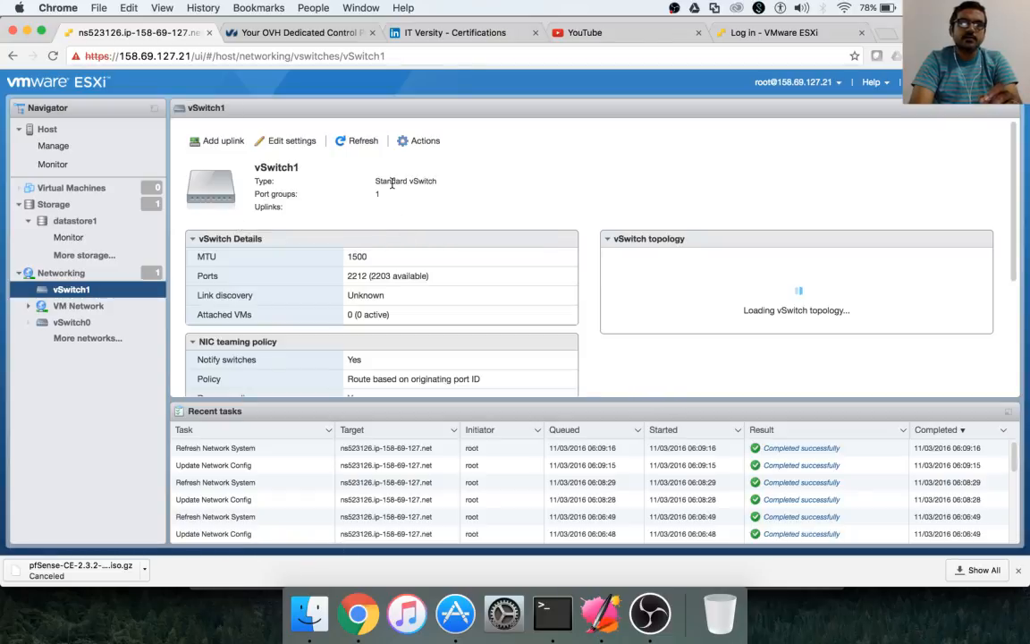
left_click(293, 142)
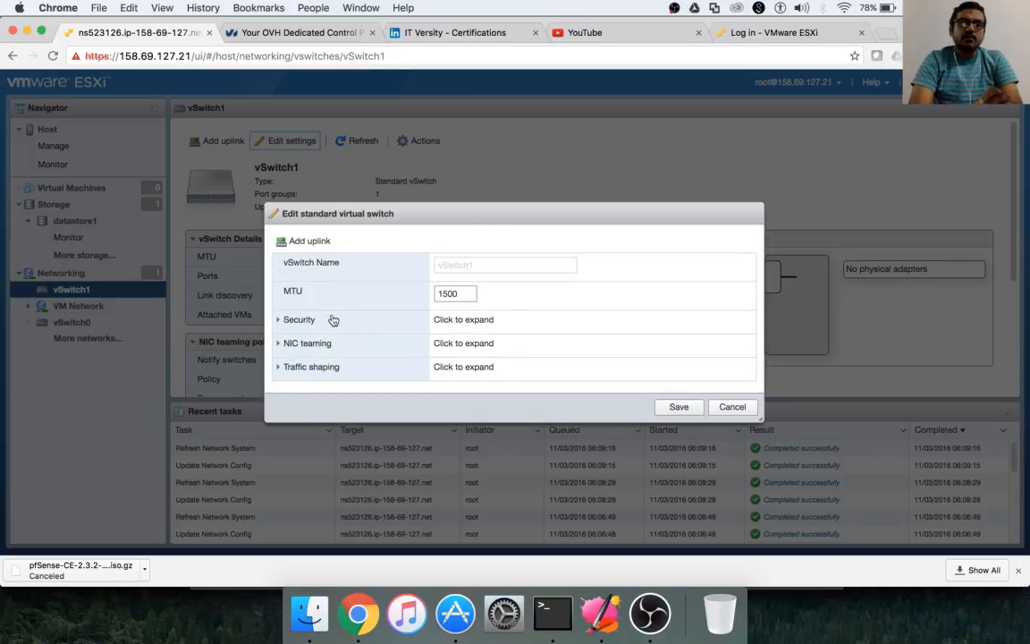
left_click(287, 320)
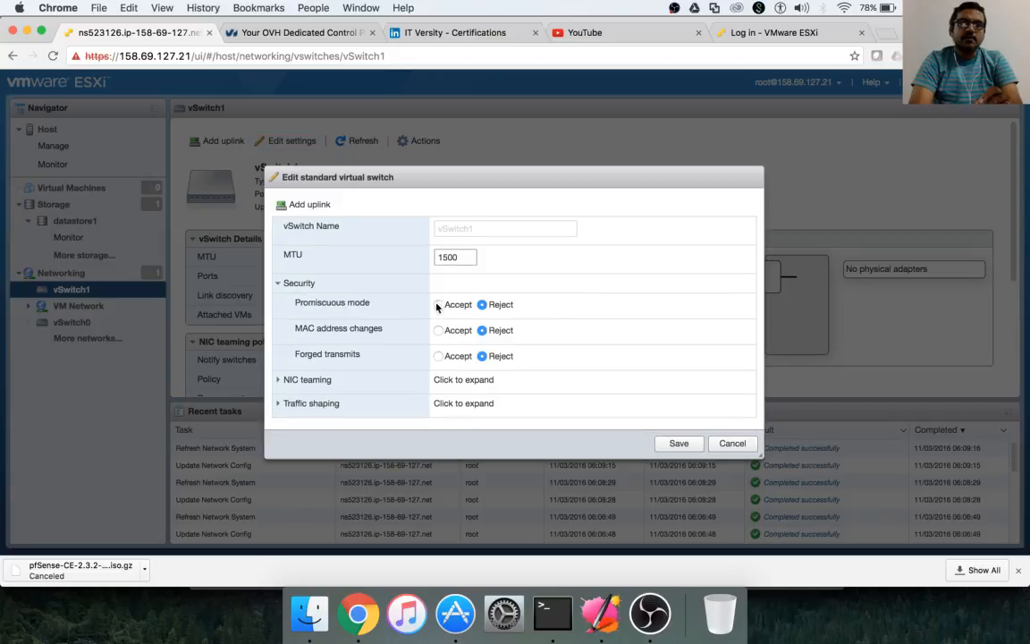
left_click(438, 331)
left_click(439, 357)
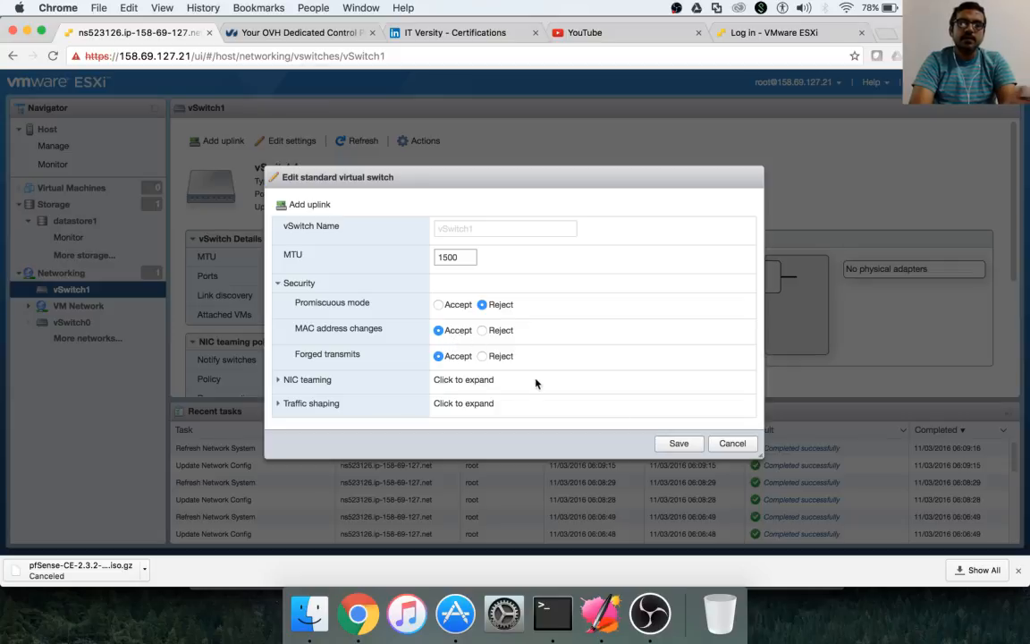
left_click(681, 444)
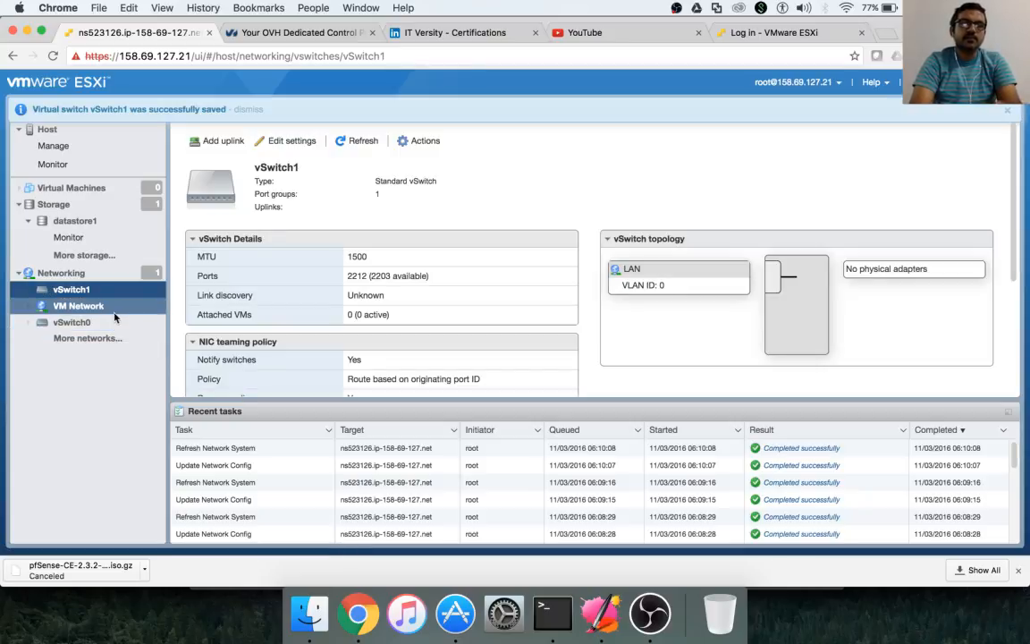
- Review the LAN port group's security settings and close them without saving
left_click(61, 273)
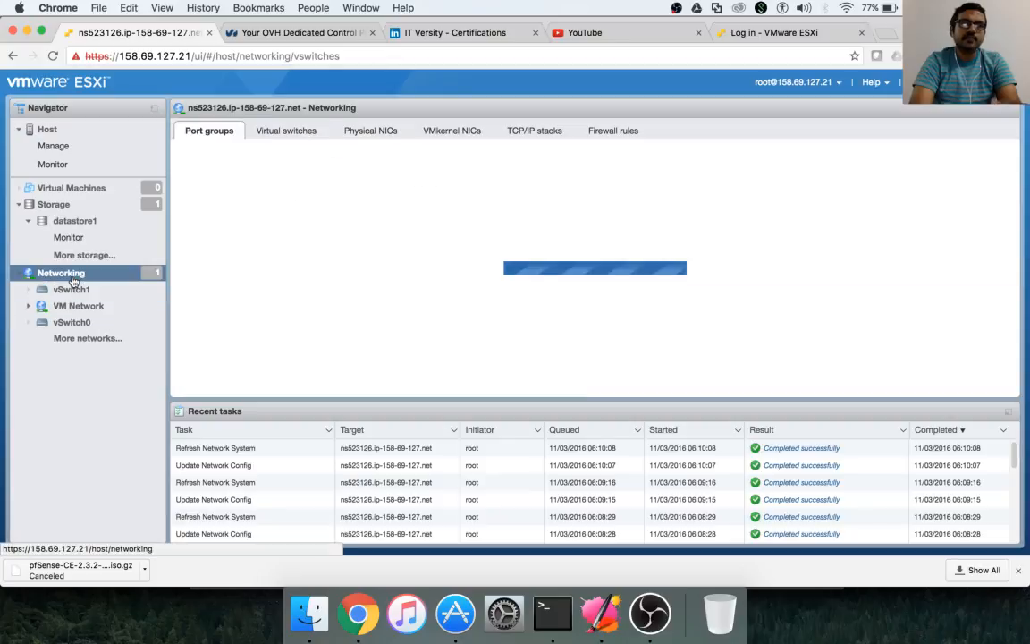
left_click(217, 134)
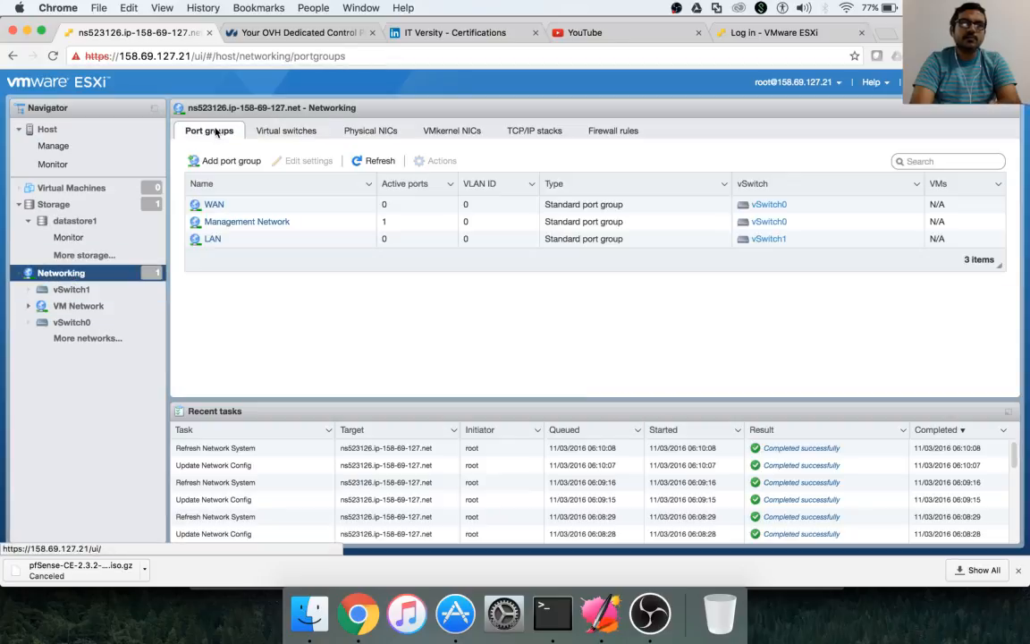
left_click(212, 240)
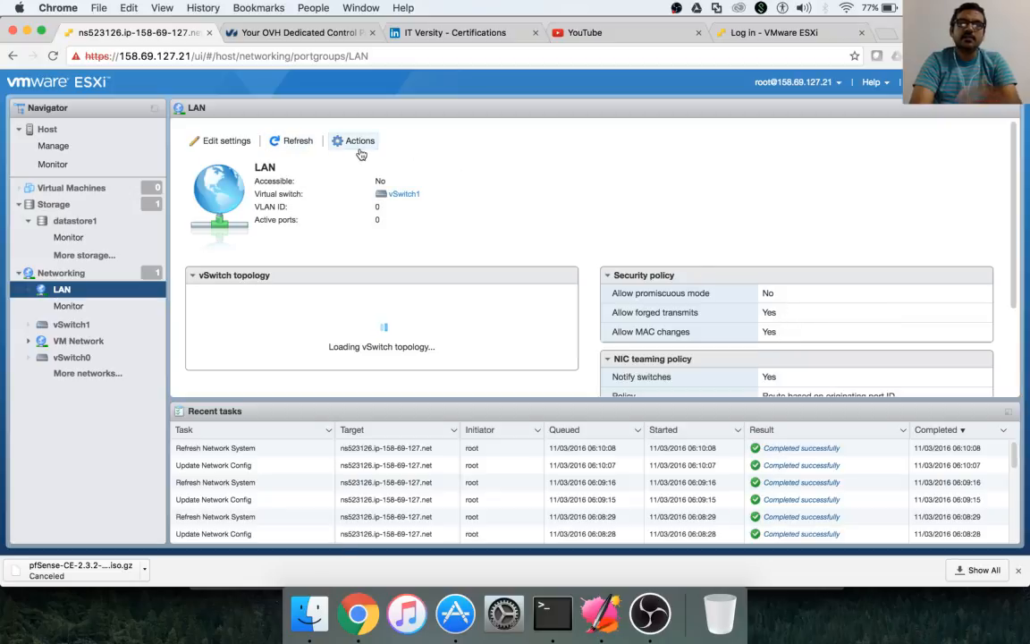
left_click(220, 143)
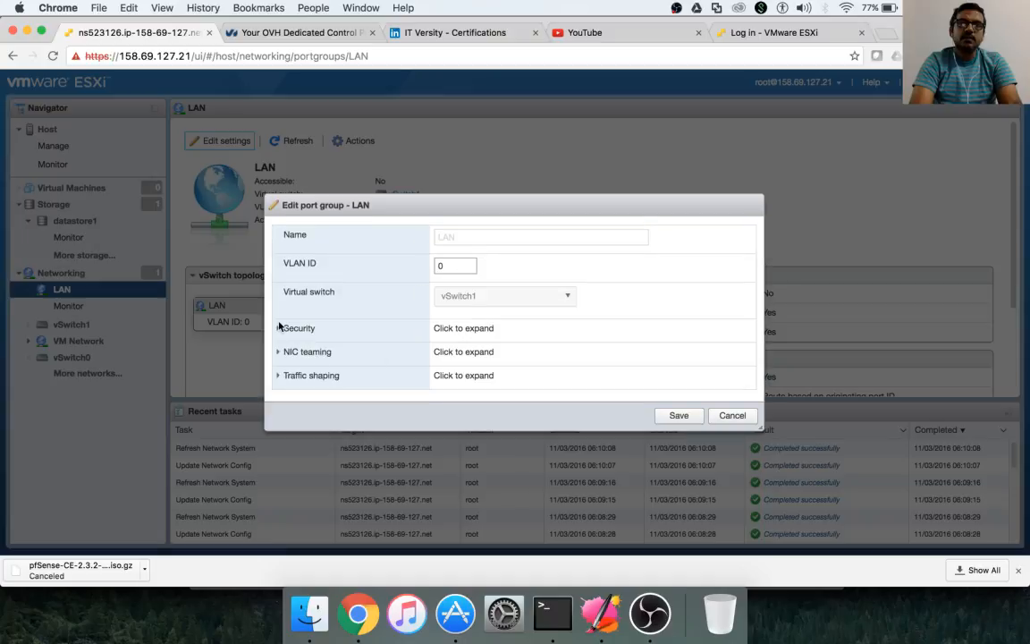
left_click(280, 329)
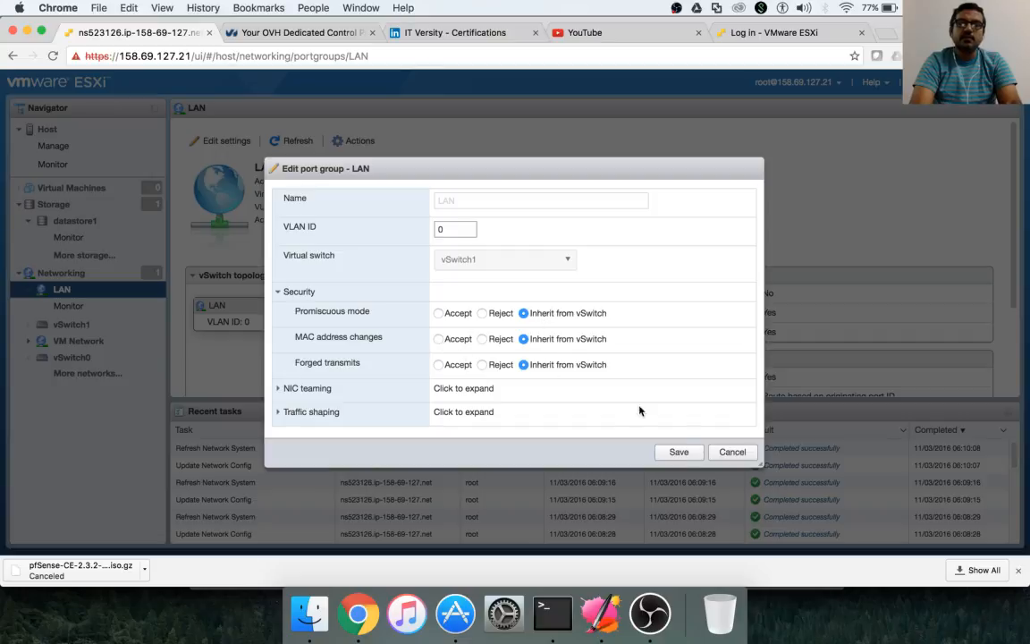
left_click(732, 453)
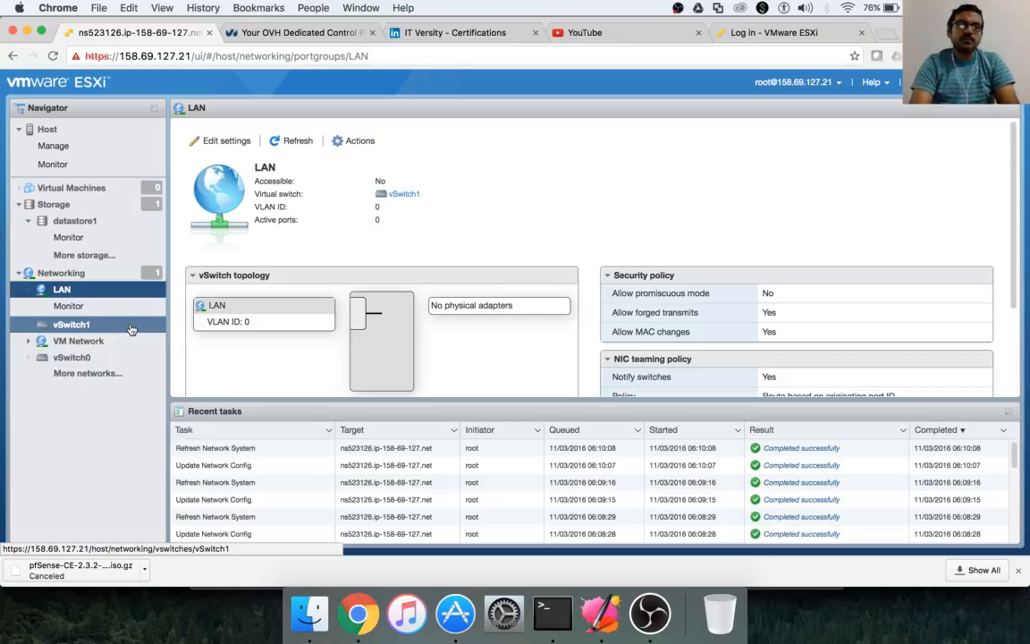
- Try to log in to the second ESXi host at 167.114.100.174 as root, entering the account password
left_click(762, 33)
type("root")
key("Tab")
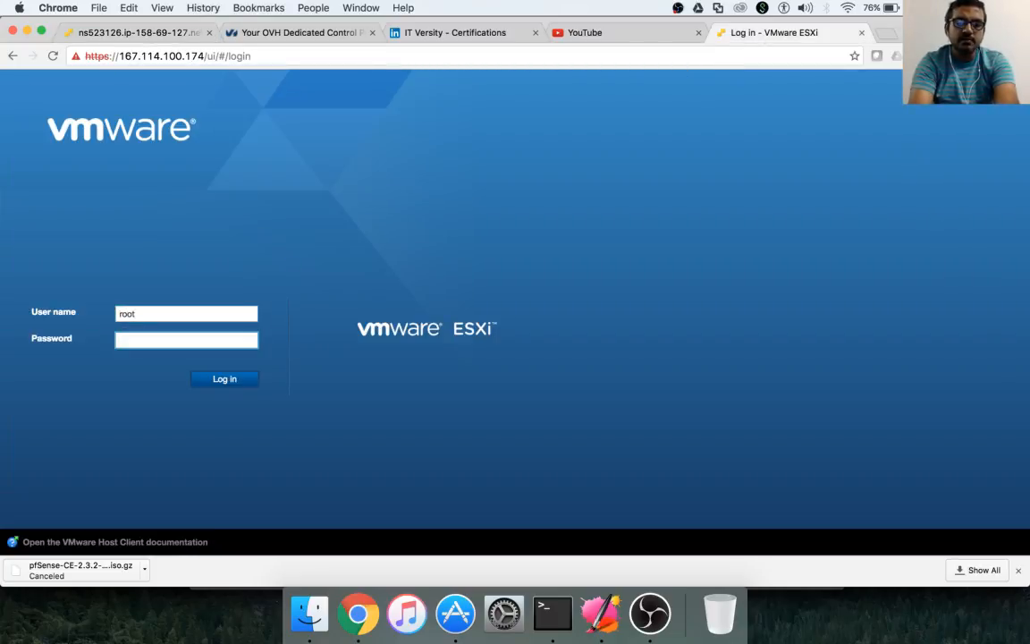
type("••")
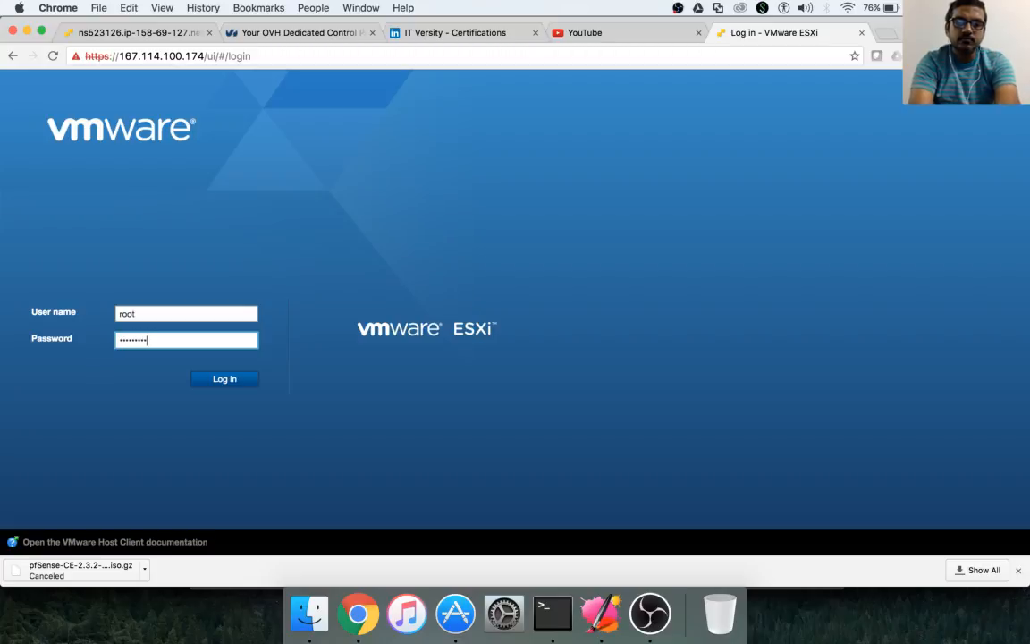
key("Return")
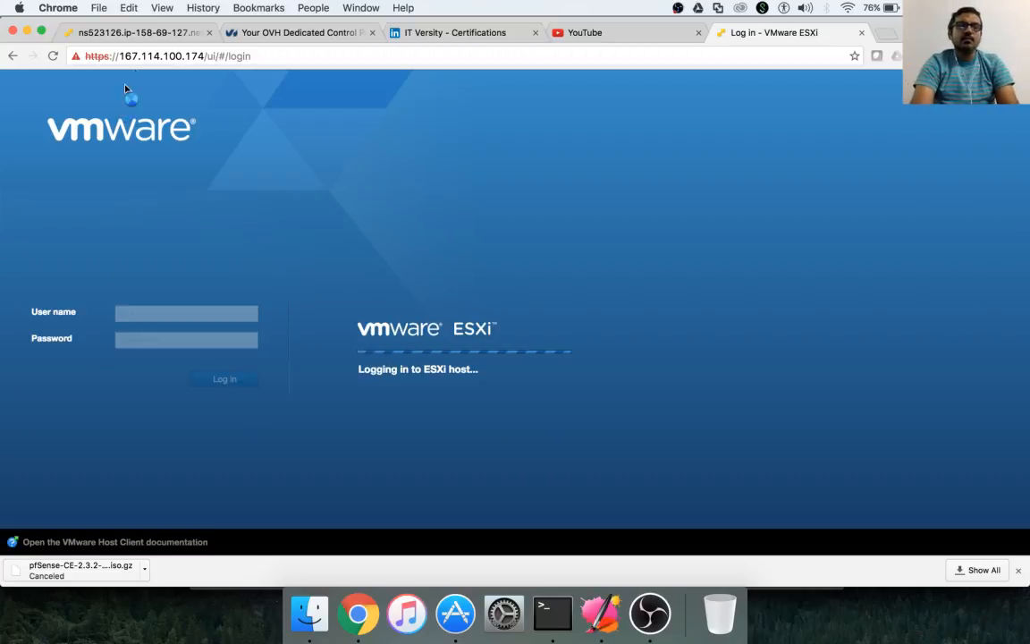
- Check the failover IPs in the OVH control panel, and review the port groups and virtual switches on the first ESXi host
left_click(133, 32)
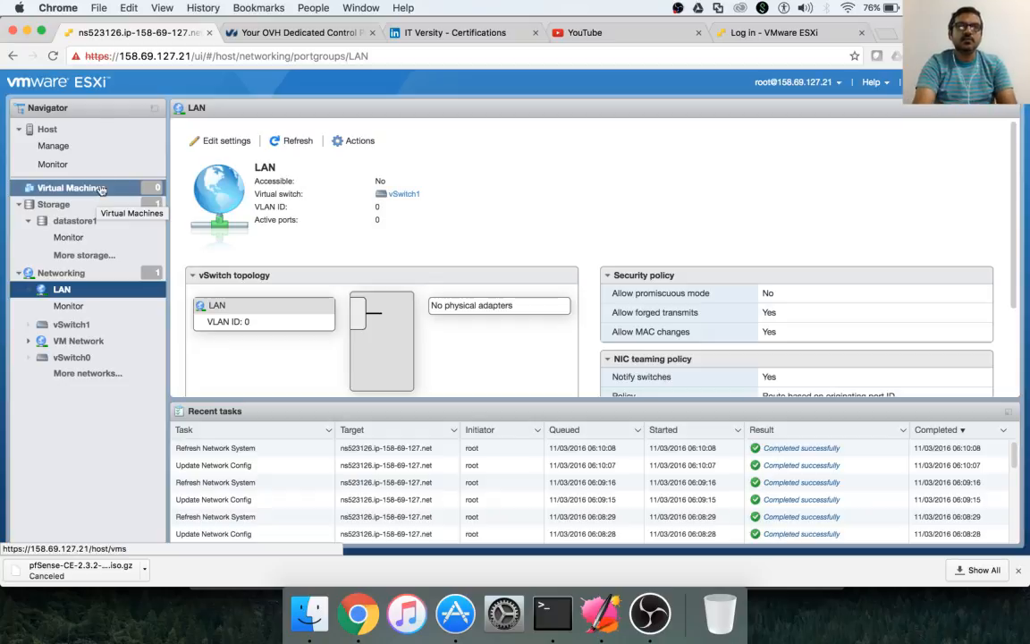
left_click(295, 33)
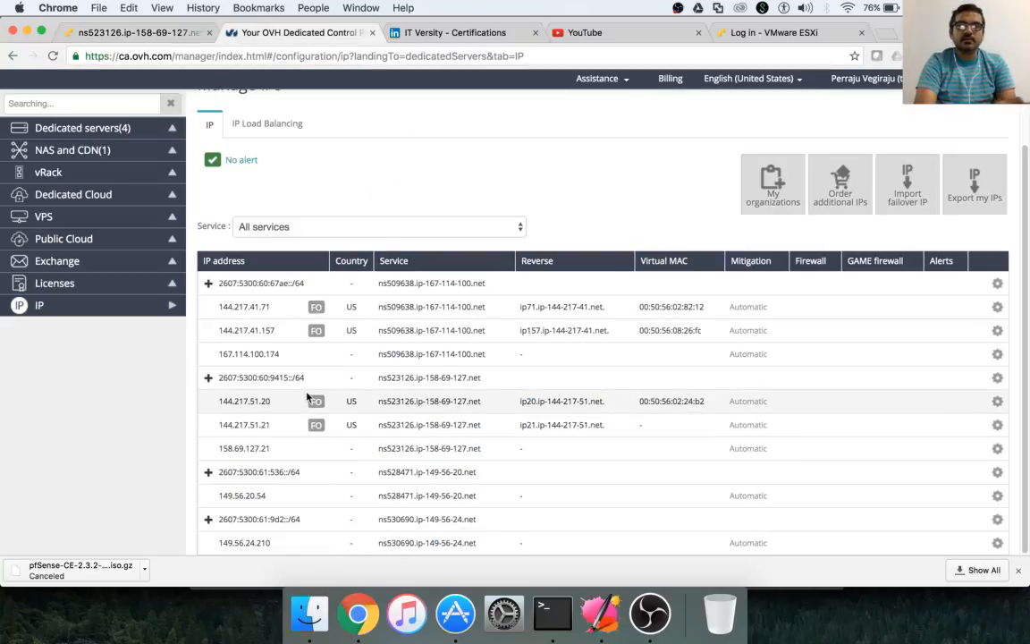
left_click(134, 33)
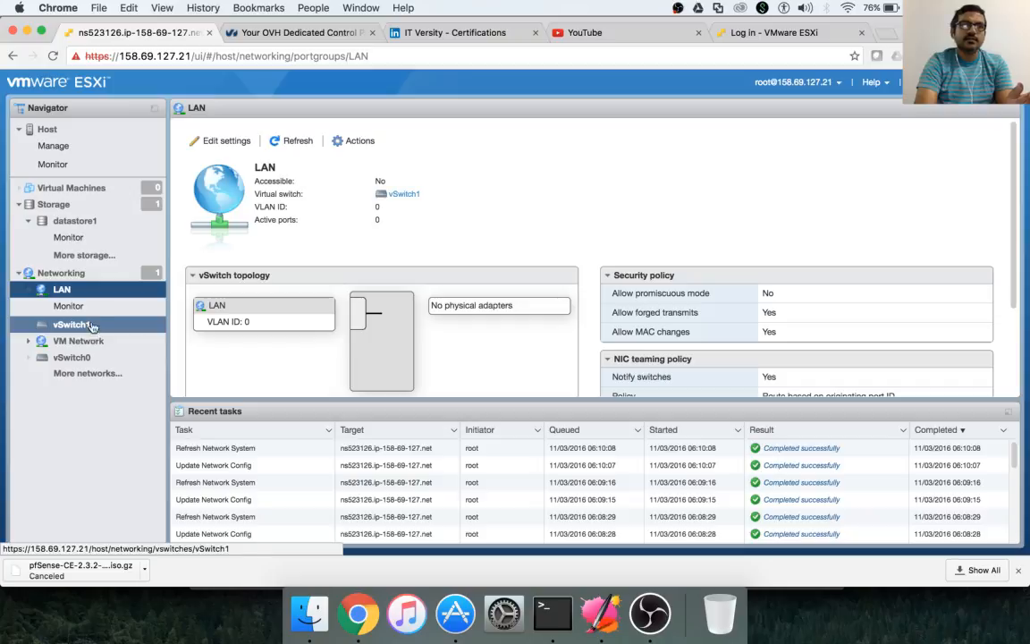
left_click(71, 274)
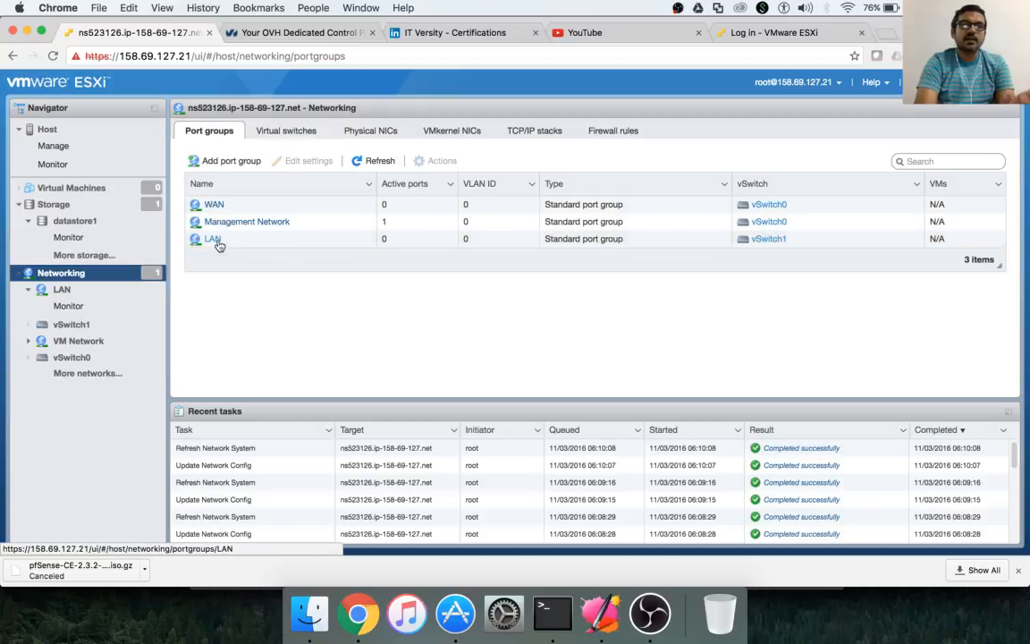
left_click(298, 132)
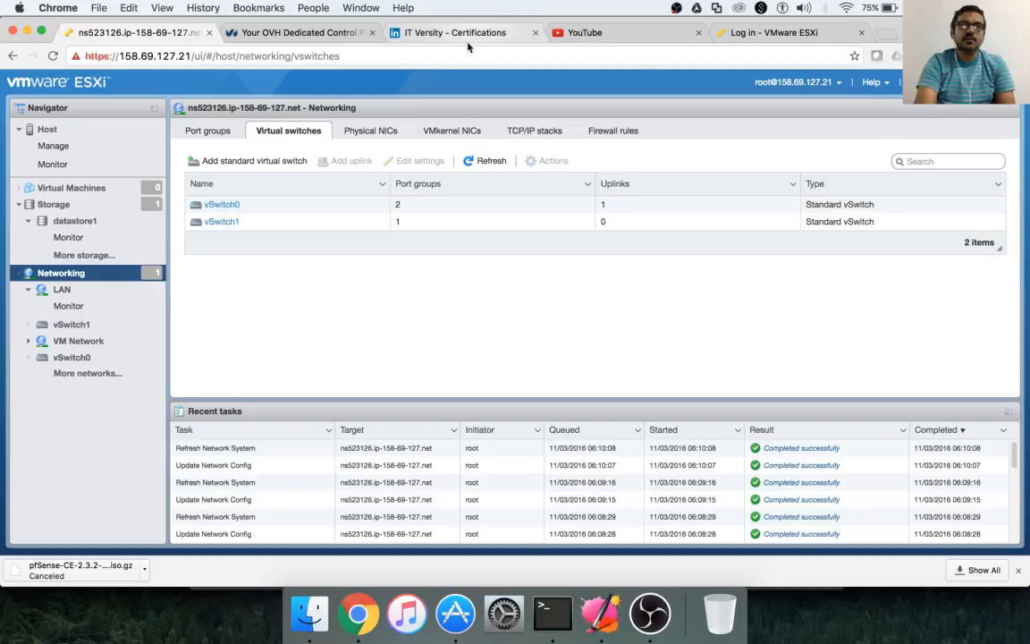
- Log in to the second ESXi host as root, re-entering the account password
left_click(716, 31)
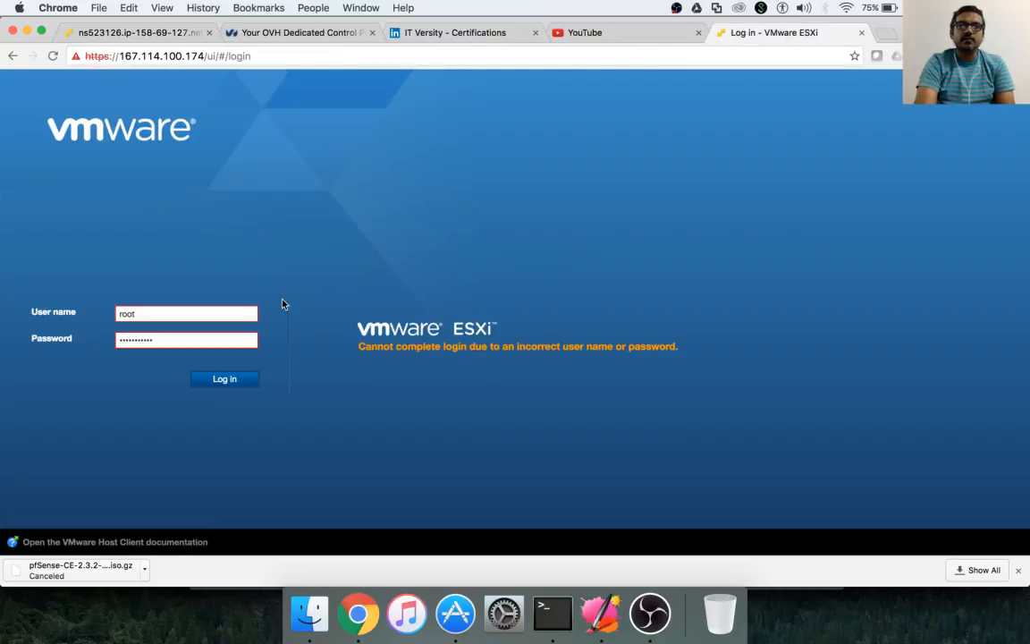
double_click(202, 343)
type("••")
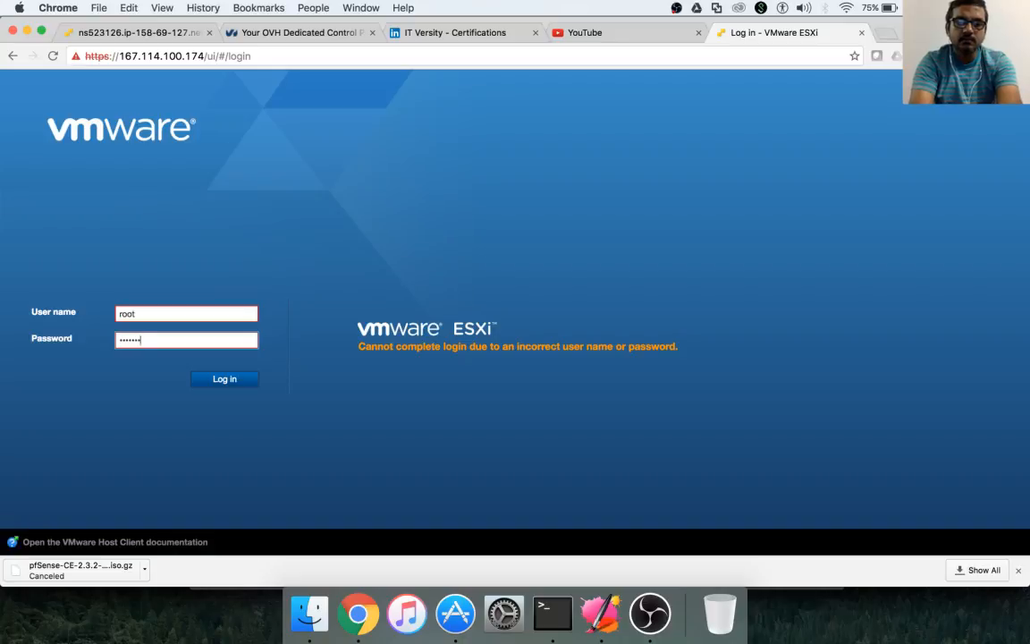
type("•••••••")
key("Return")
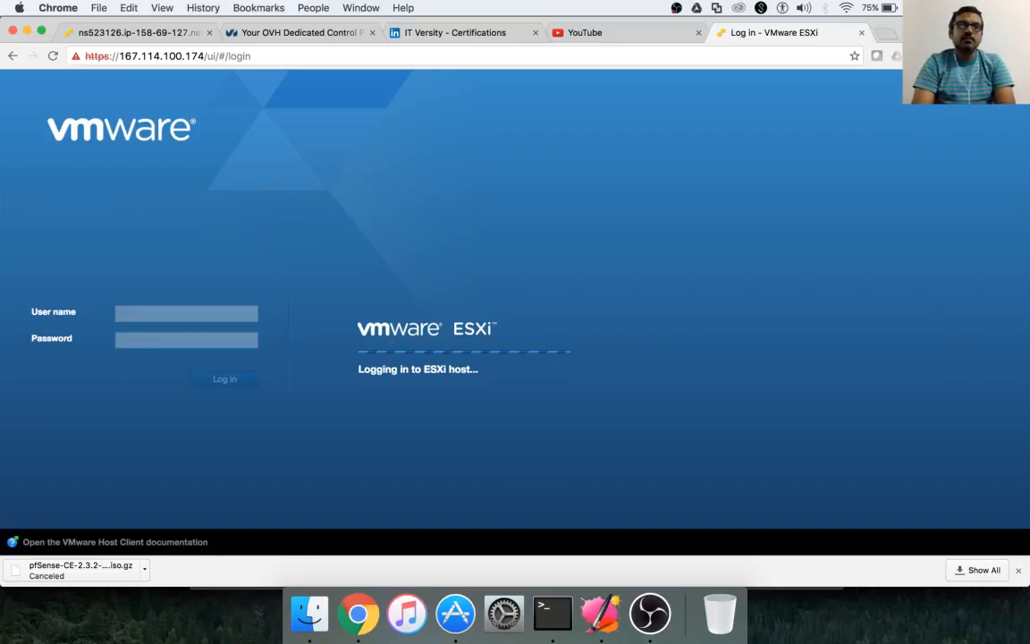
- Compare the first host's virtual switches with the second host's virtual switches and port groups, and examine the second host's virtual machine list
left_click(155, 31)
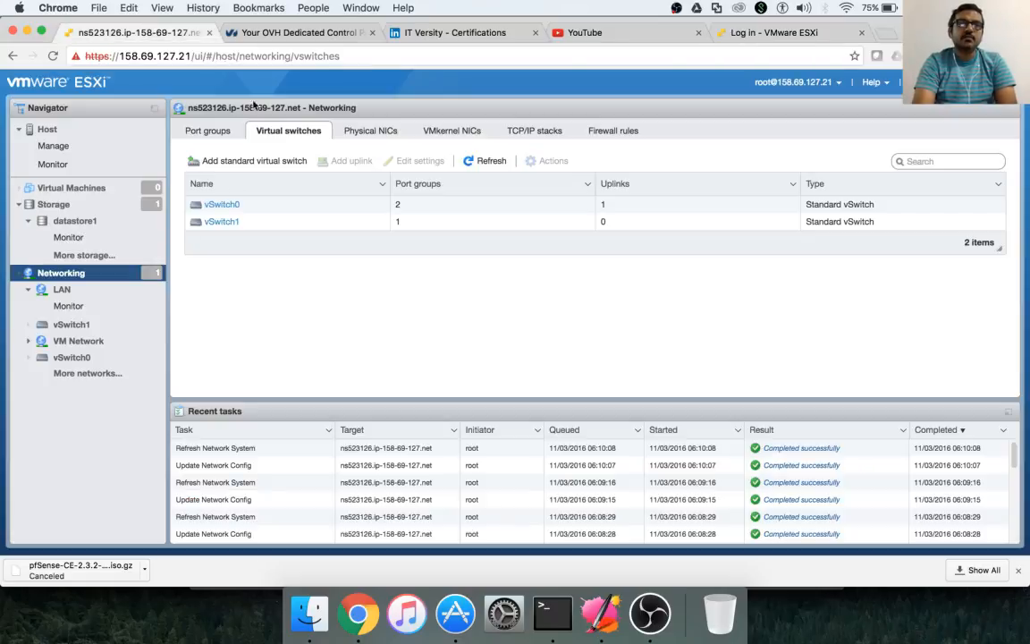
left_click(759, 34)
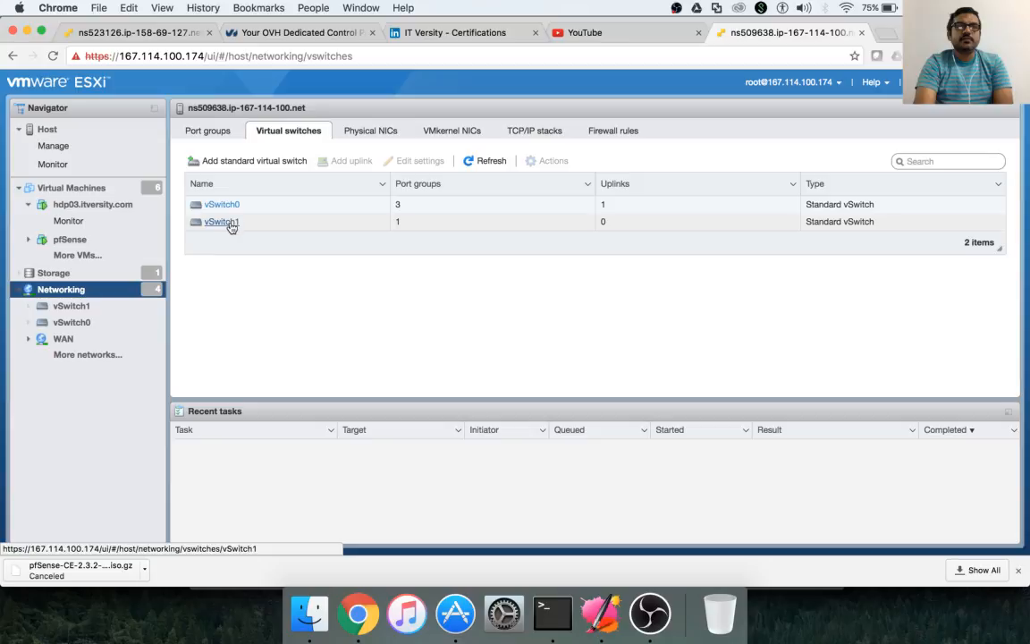
left_click(209, 131)
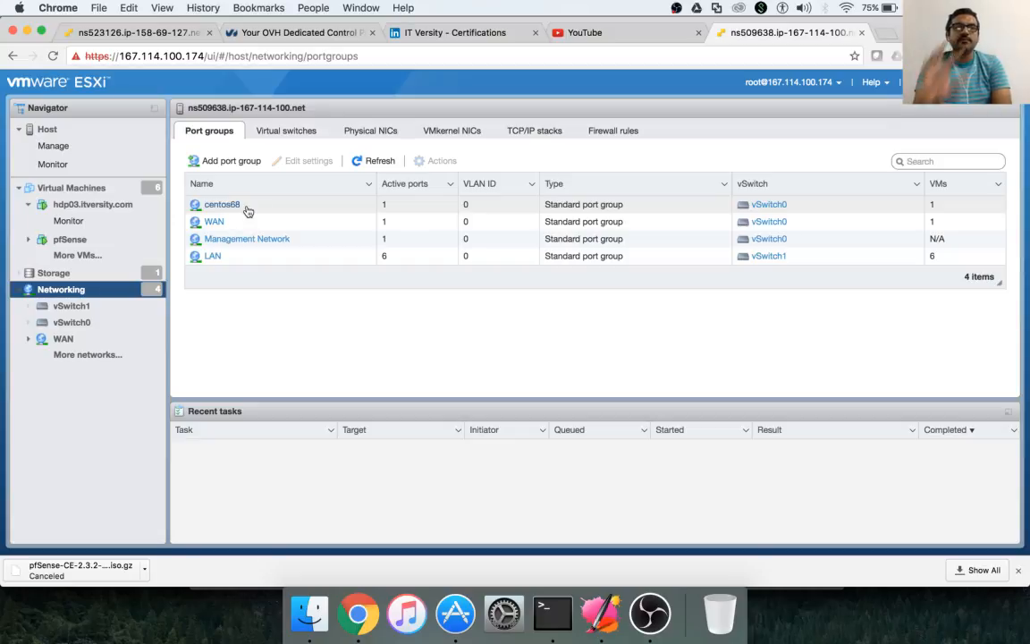
left_click(89, 258)
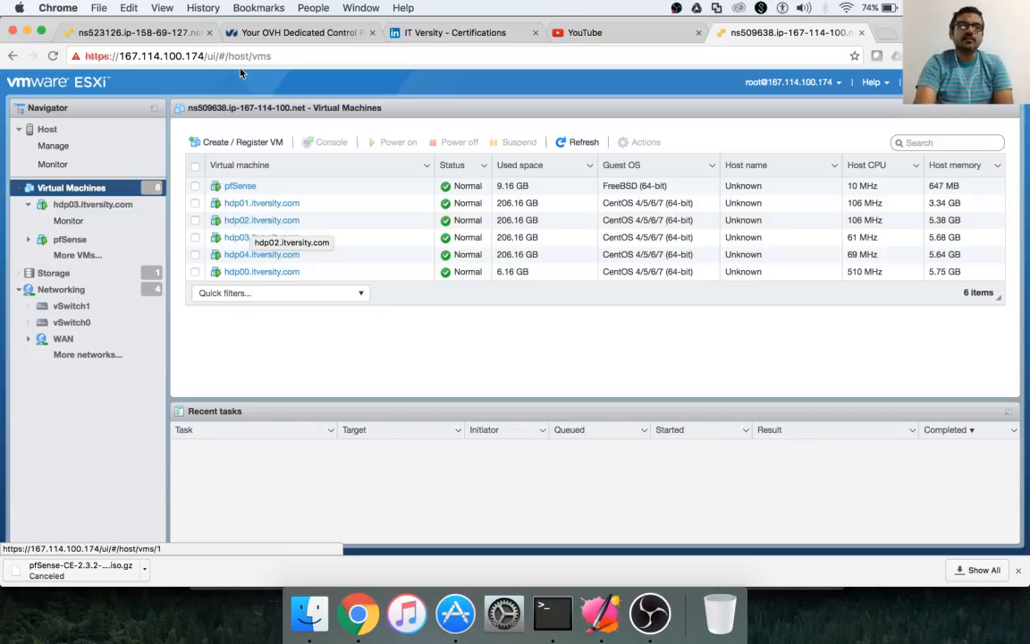
- Return to the first ESXi host and reload its virtual switches page
left_click(183, 32)
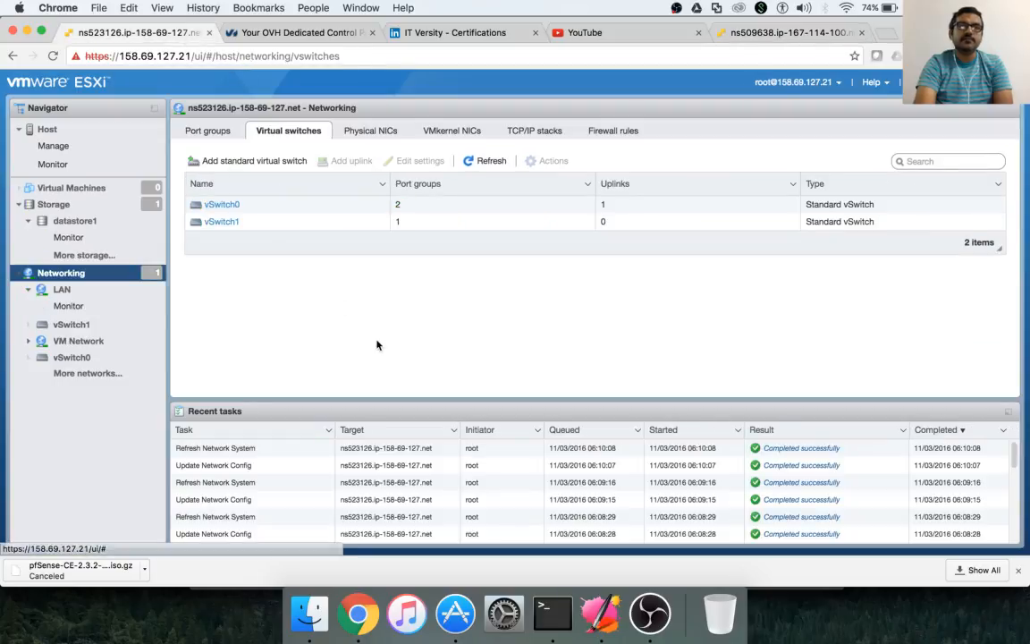
left_click(226, 57)
key("Return")
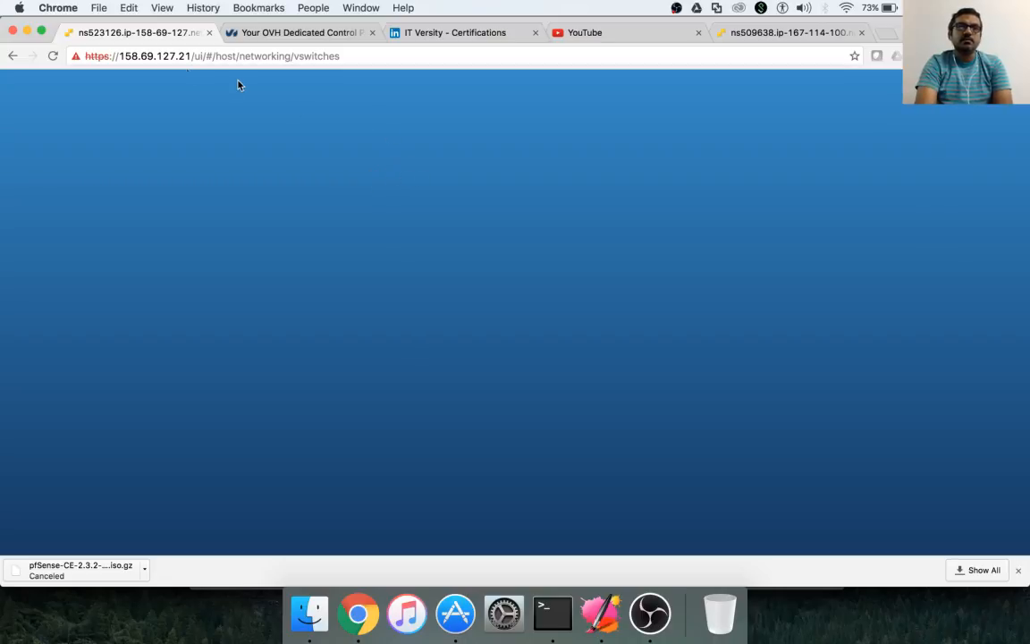
left_click(278, 59)
key("Return")
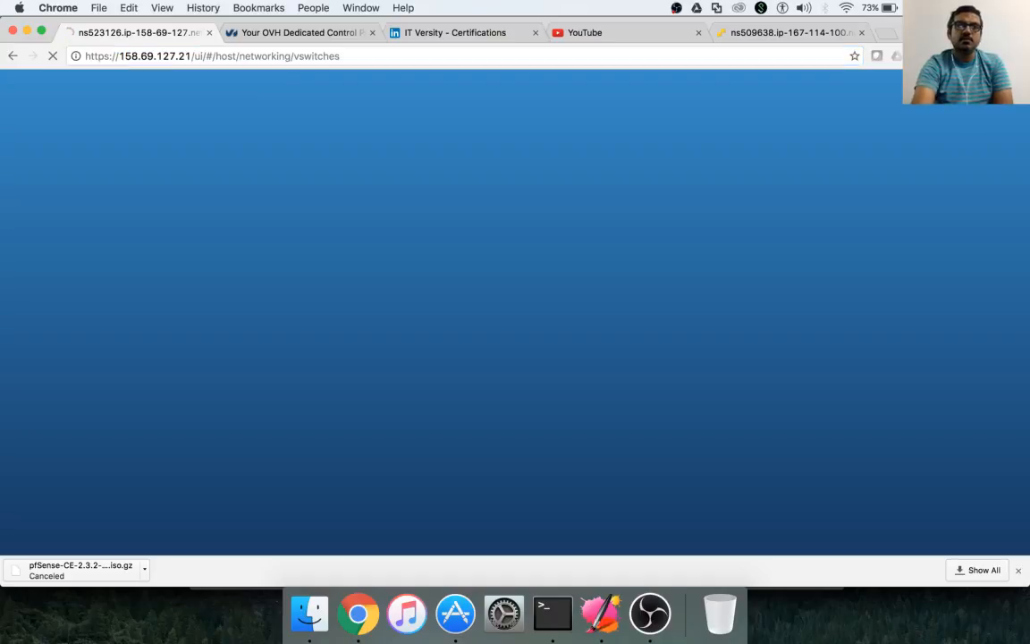
left_click(368, 56)
left_click_drag(367, 55, 211, 56)
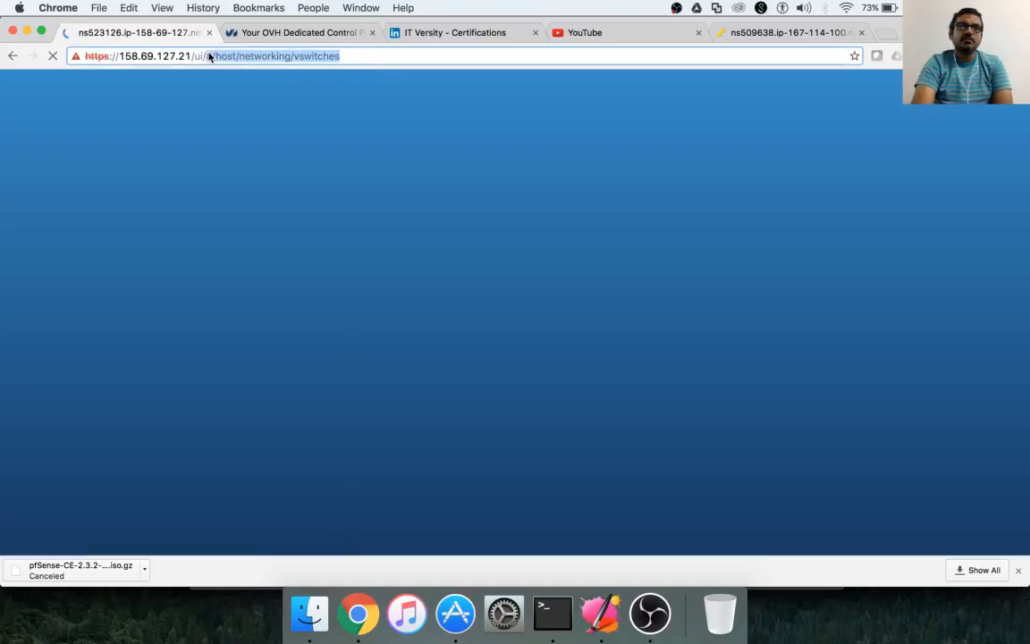
key("BackSpace")
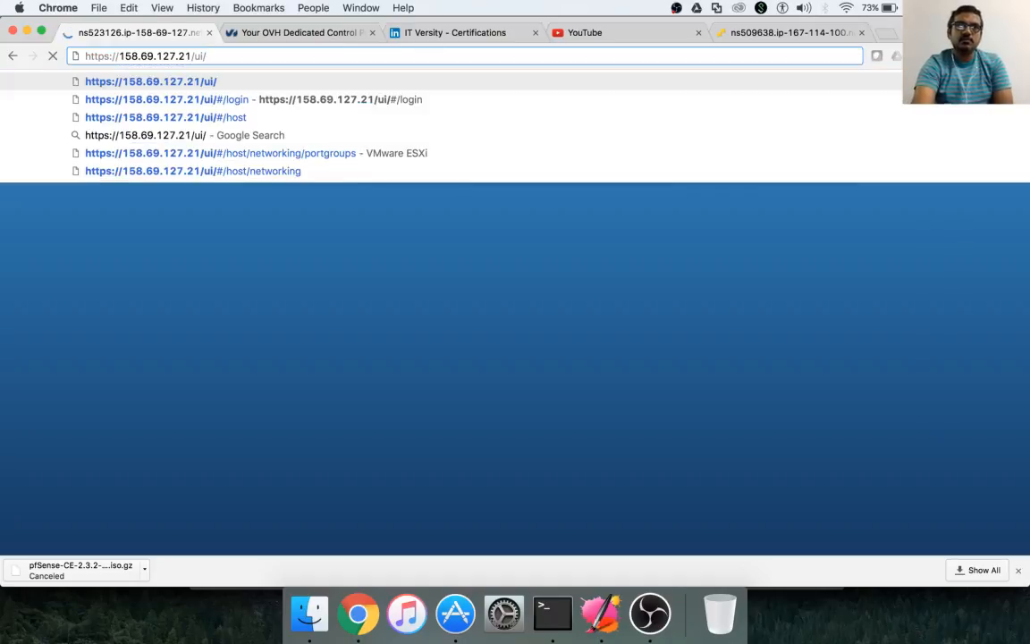
key("Return")
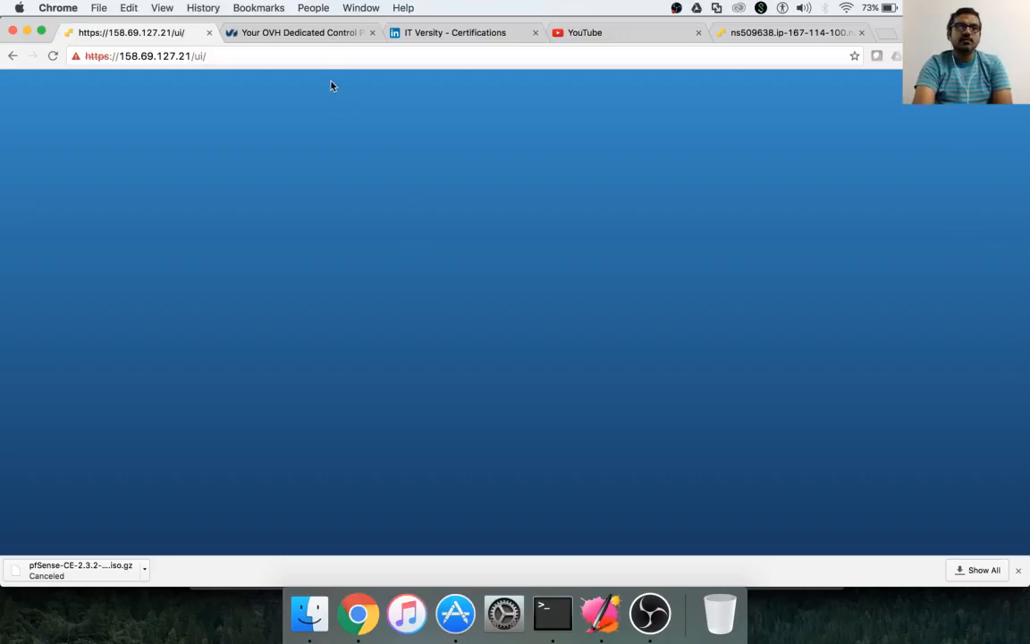
left_click(327, 53)
key("Return")
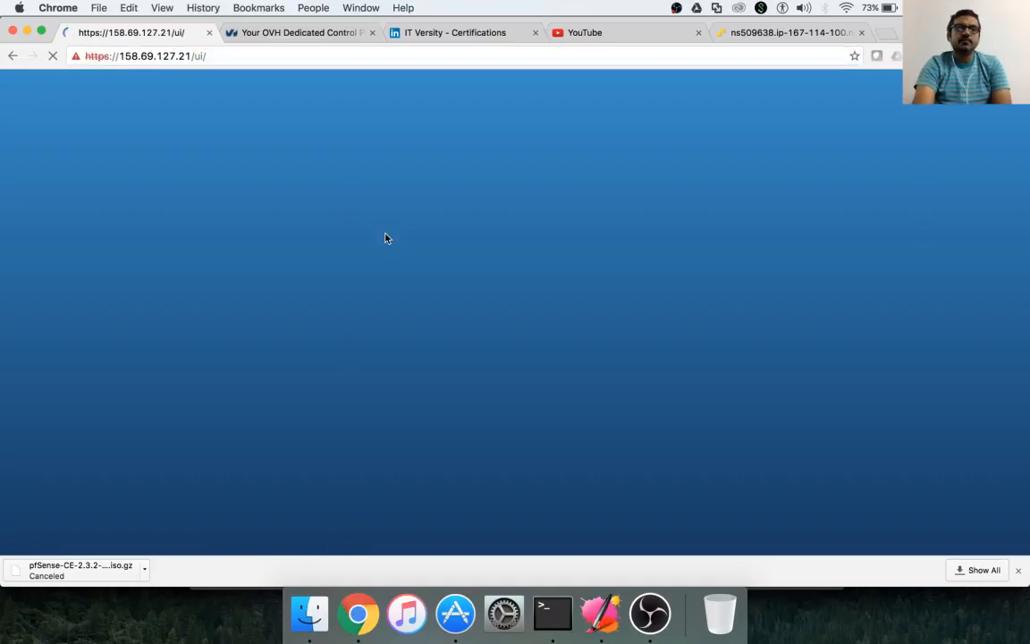
left_click(652, 617)
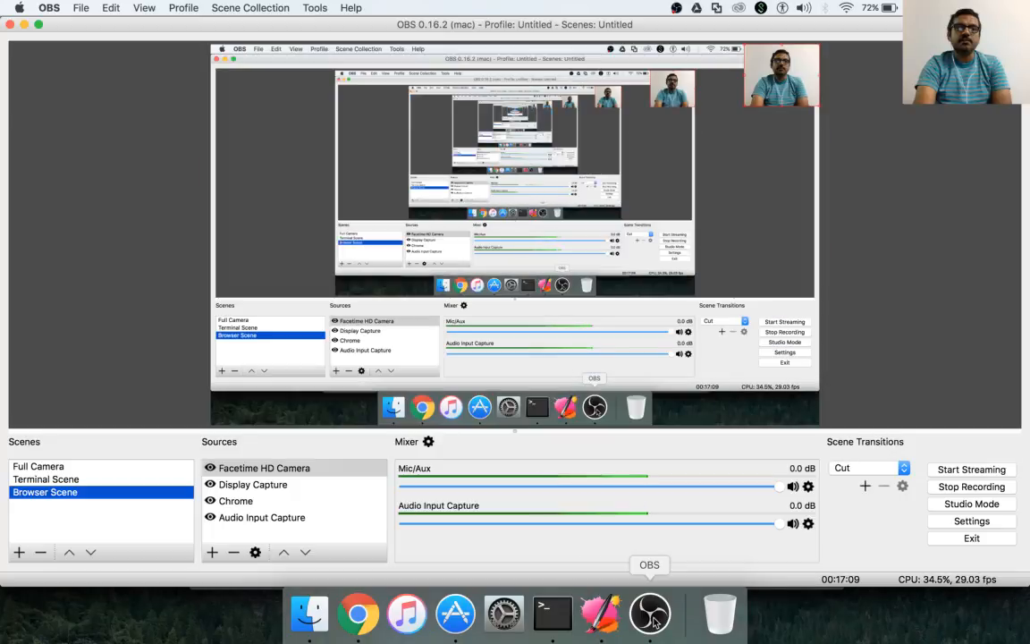